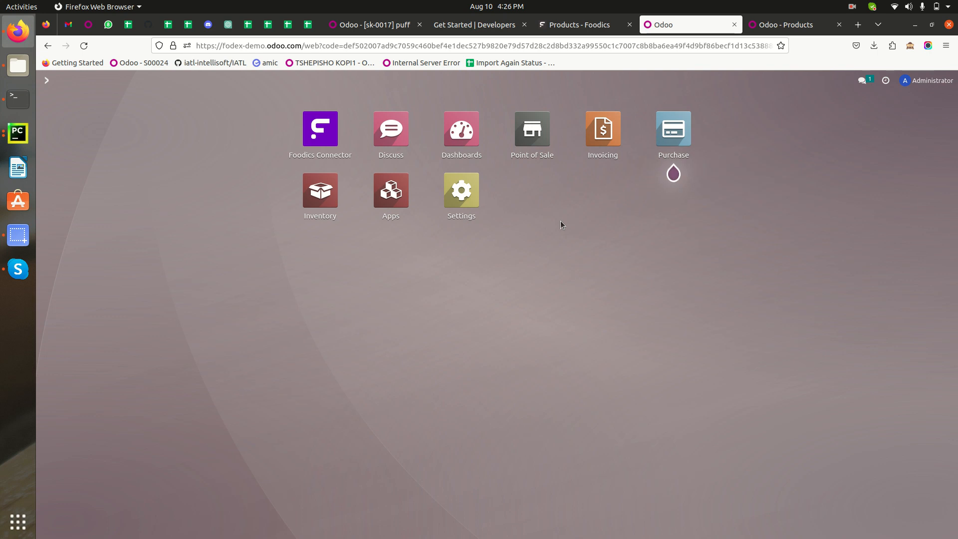
Open the Point of Sale dashboard in Odoo and the list of managed branches in Foodics.
left_click(529, 126)
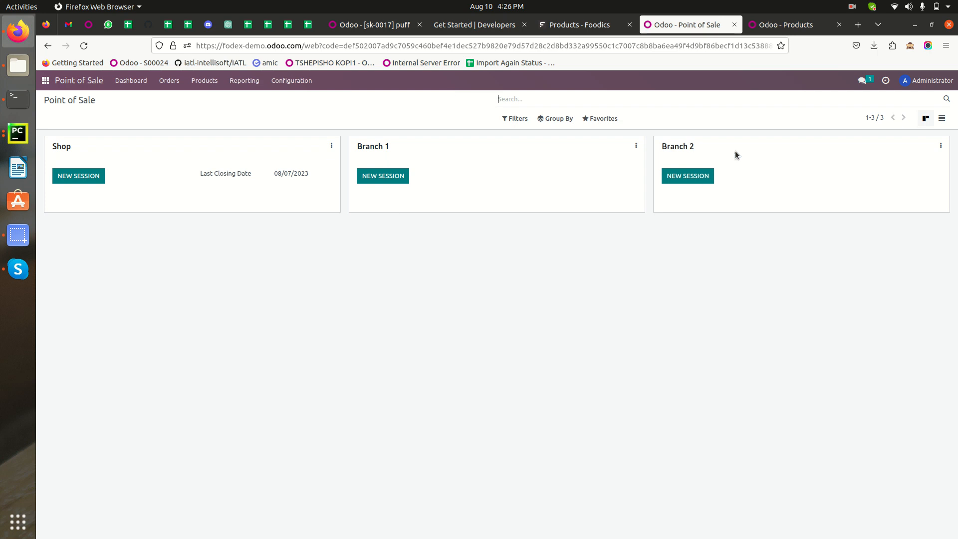
left_click(579, 25)
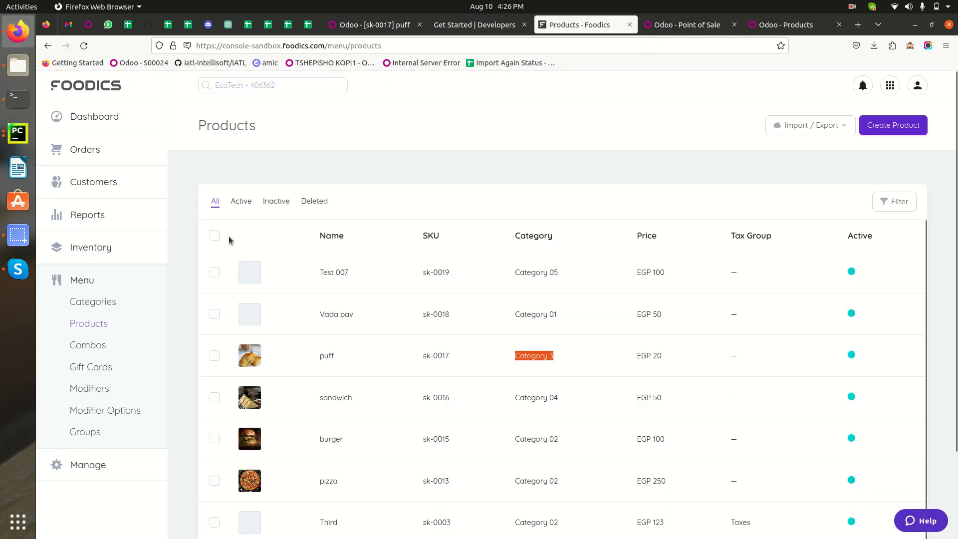
left_click(88, 464)
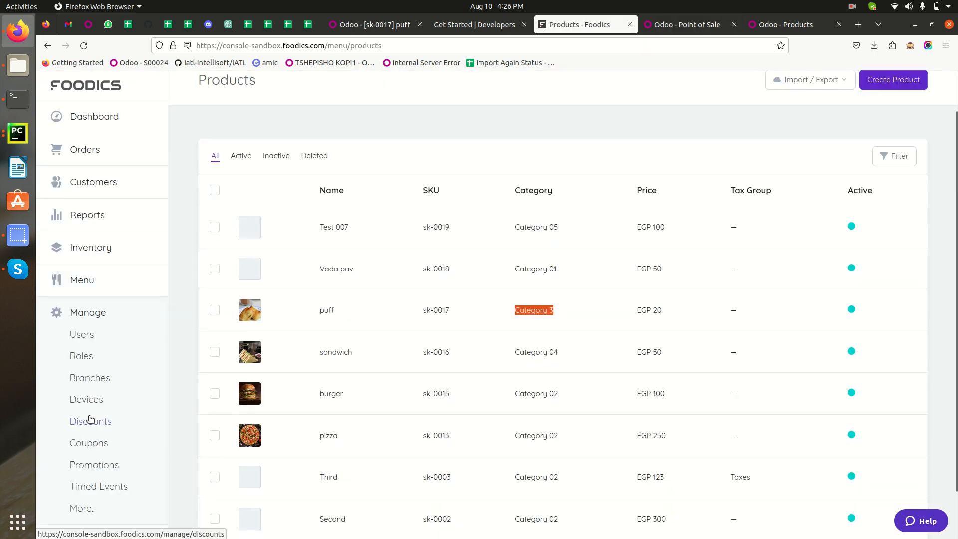
scroll(95, 395, "down", 2)
left_click(89, 378)
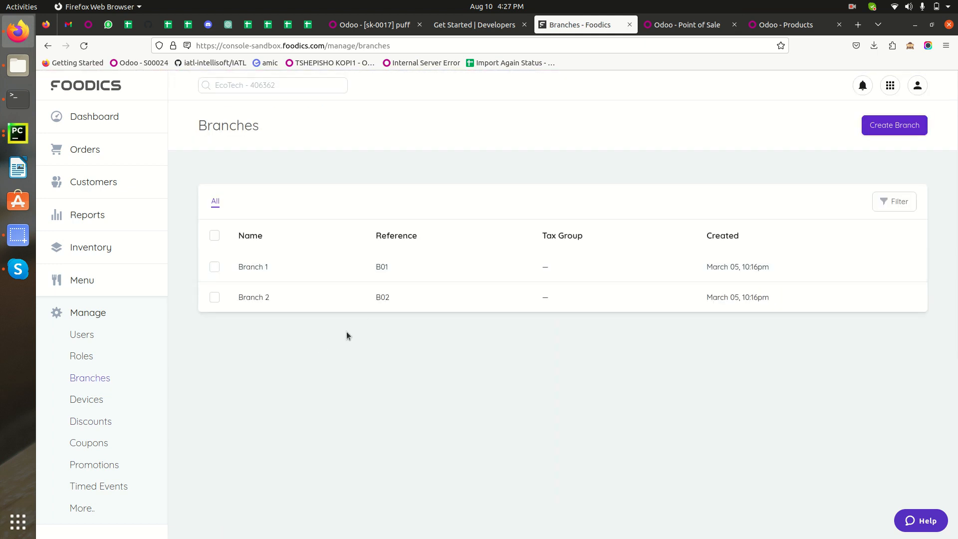
Compare the points of sale on the Odoo dashboard with the branches in Foodics.
left_click(682, 25)
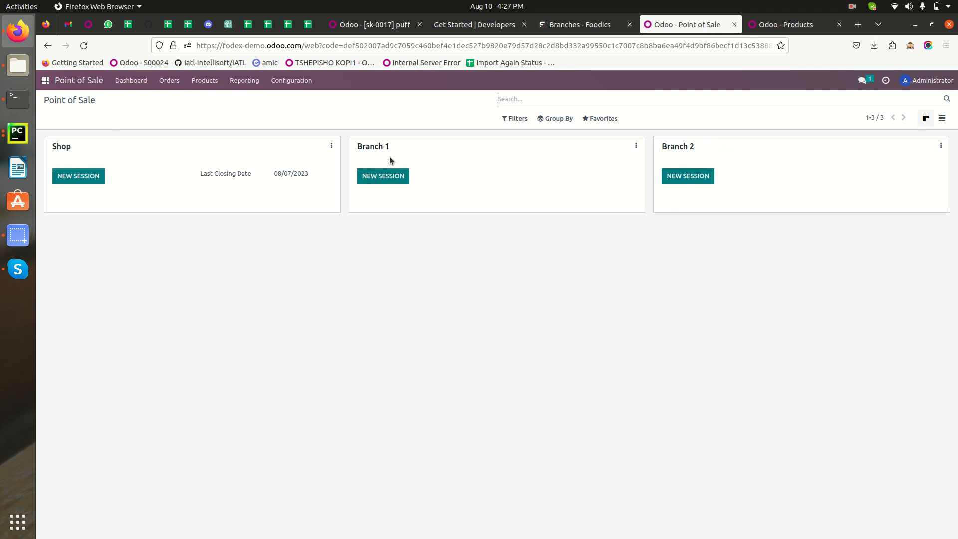
left_click(585, 27)
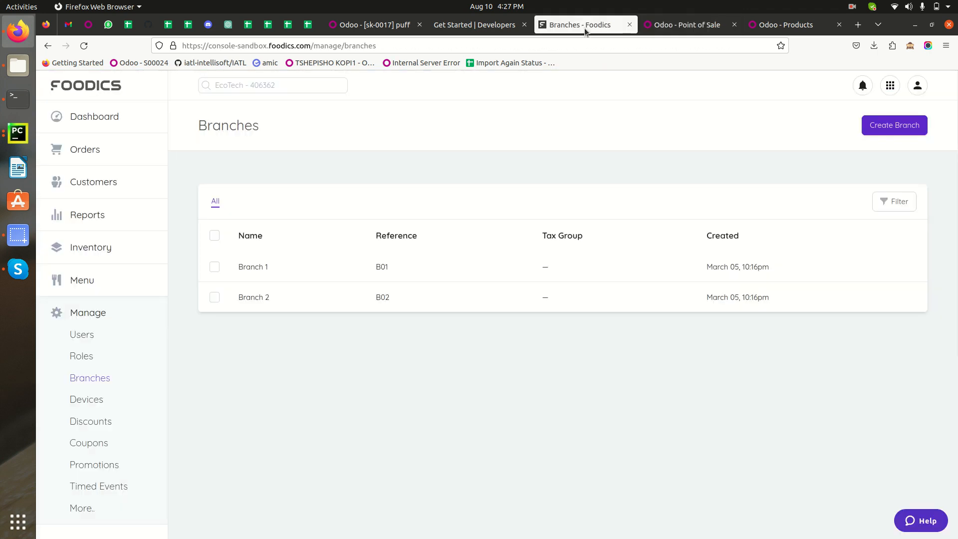
left_click(673, 32)
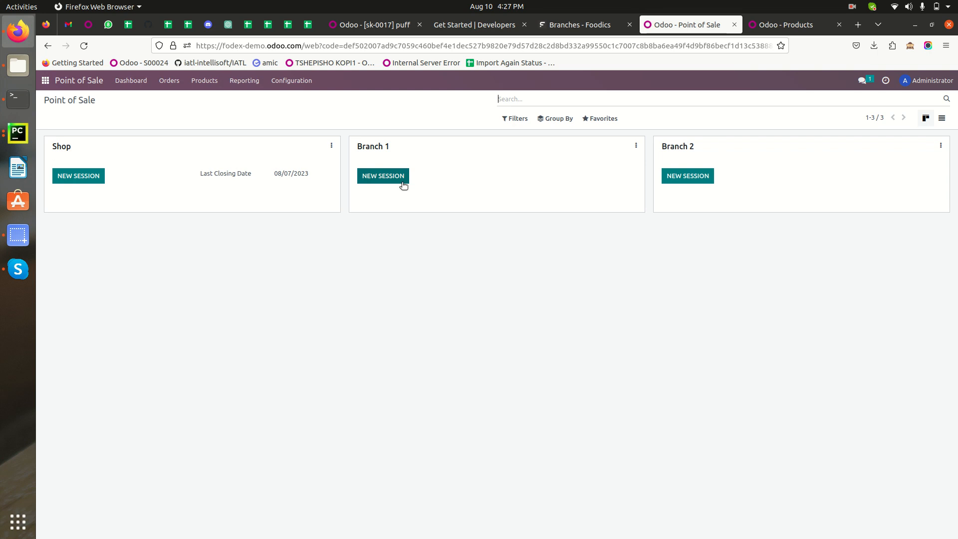
left_click(590, 19)
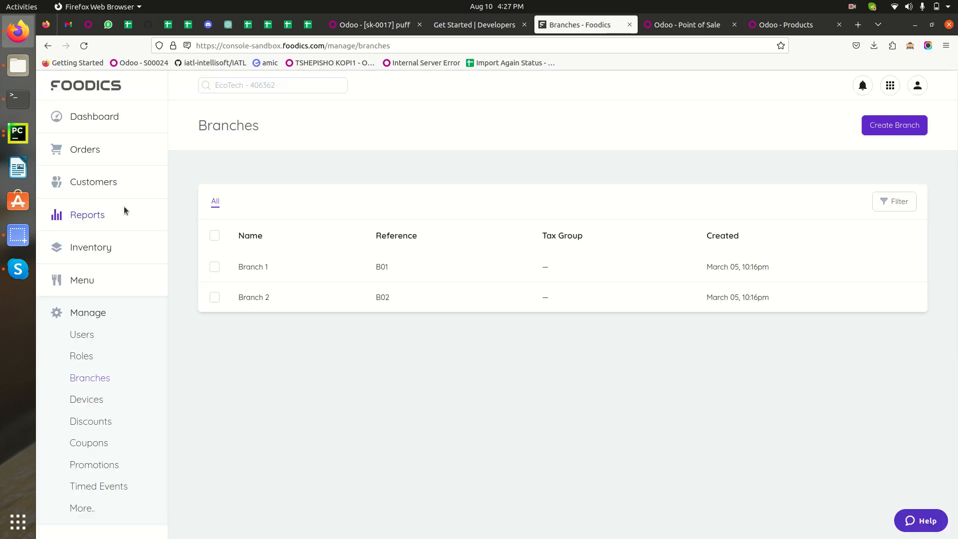
Open the Foodics orders list, check the Odoo site's web address, and return to the Foodics orders.
left_click(83, 149)
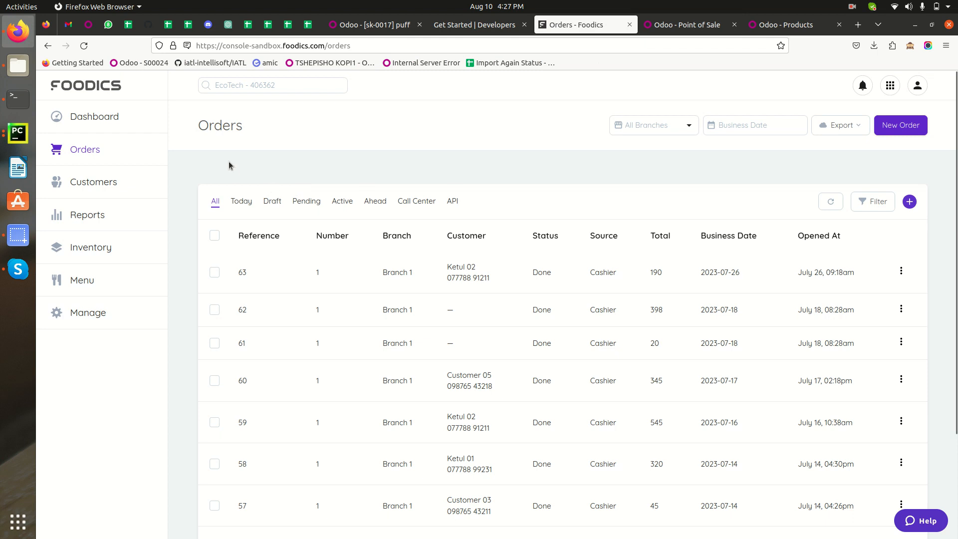
left_click(692, 32)
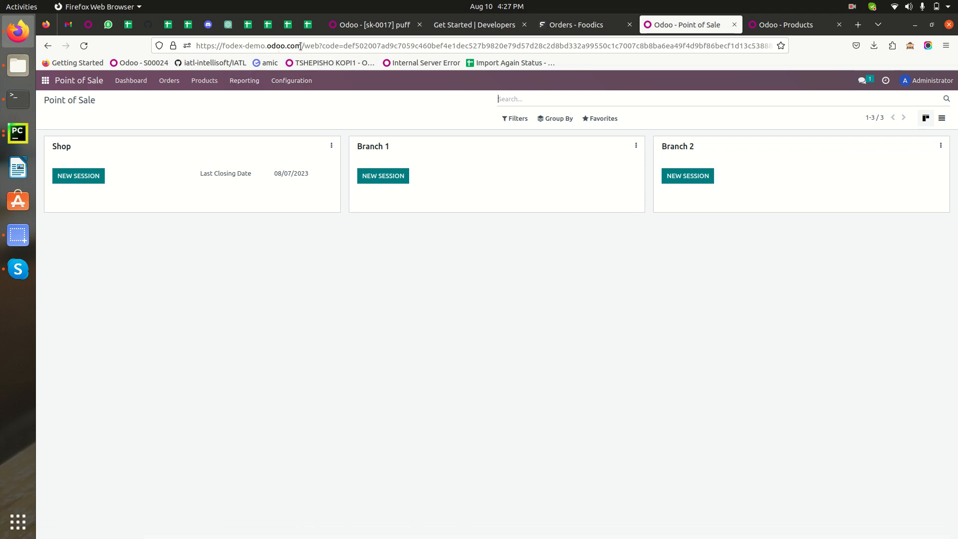
left_click_drag(302, 46, 189, 47)
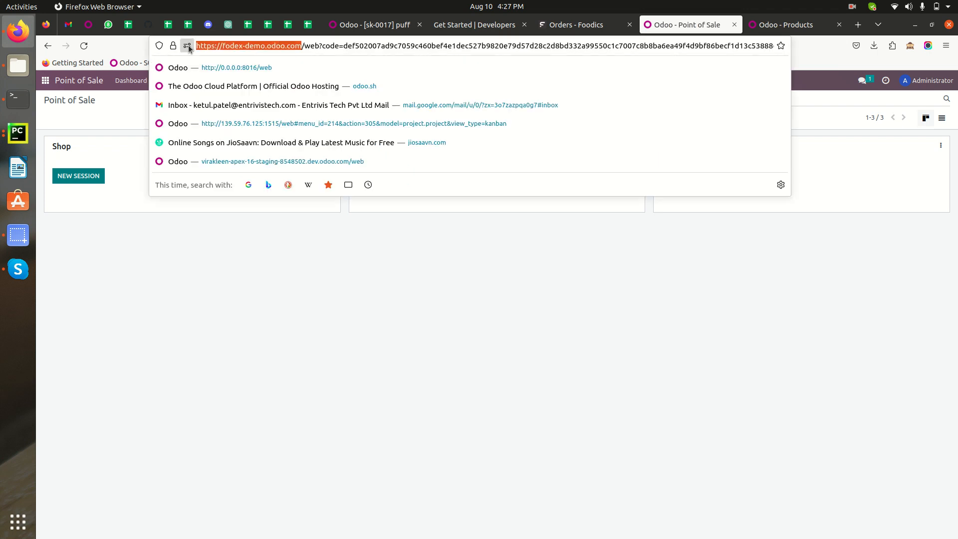
left_click(578, 30)
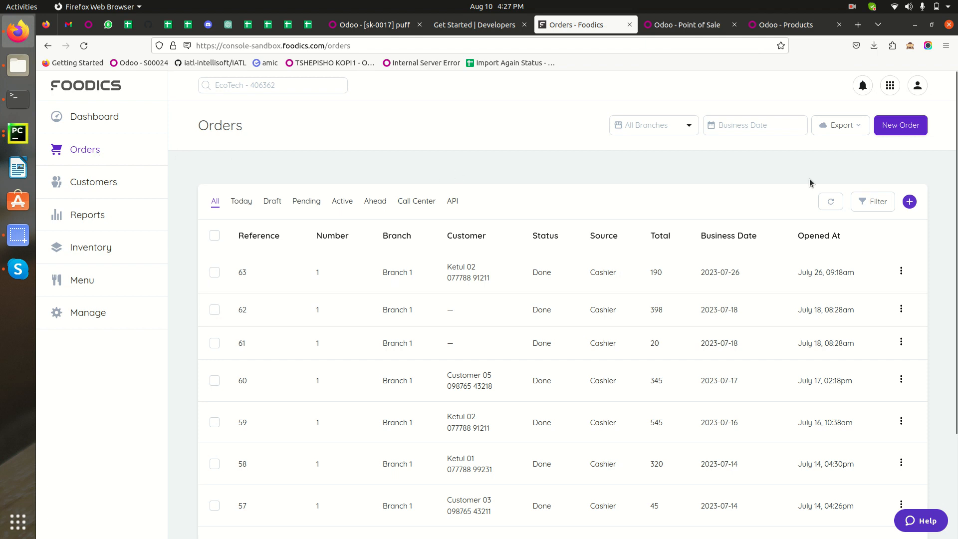
Start a new cashier order for Branch 1 (B01).
left_click(894, 128)
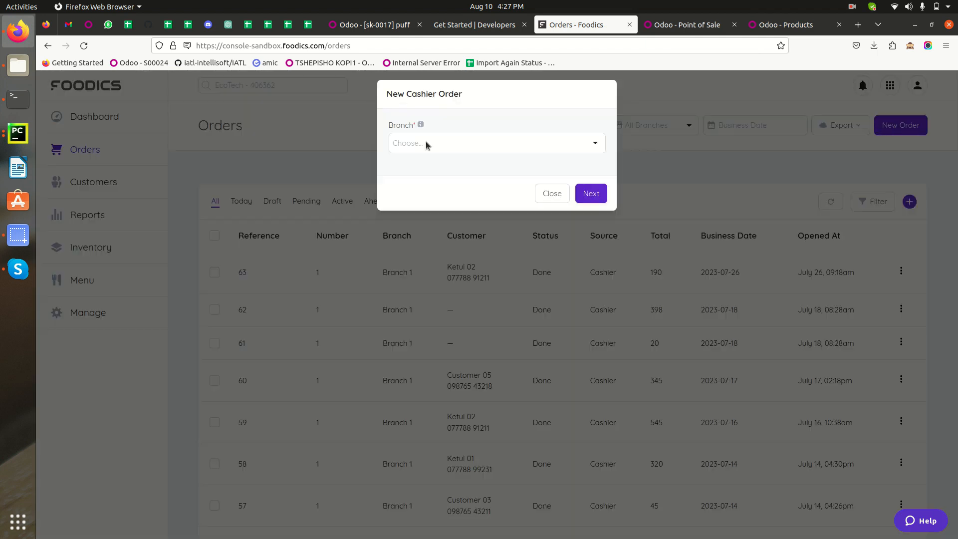
left_click(427, 144)
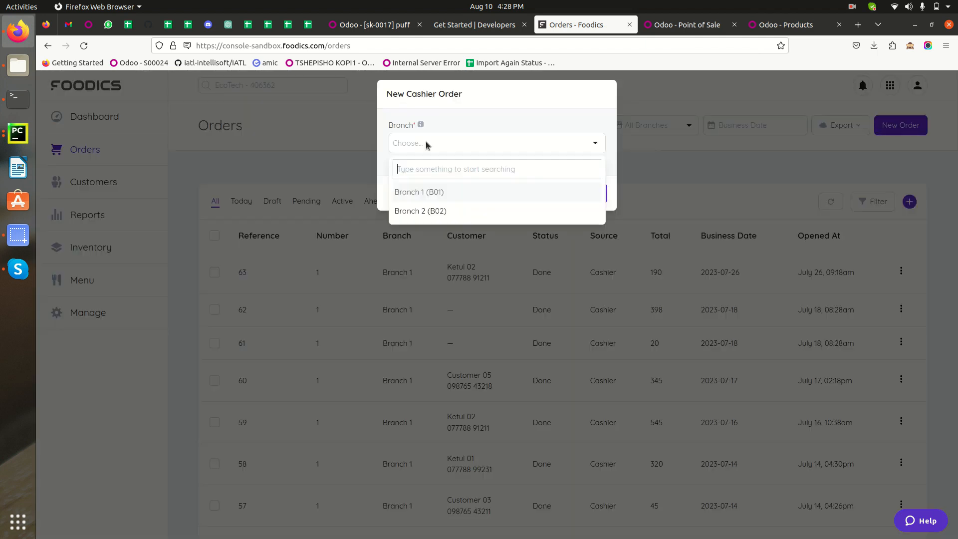
left_click(433, 195)
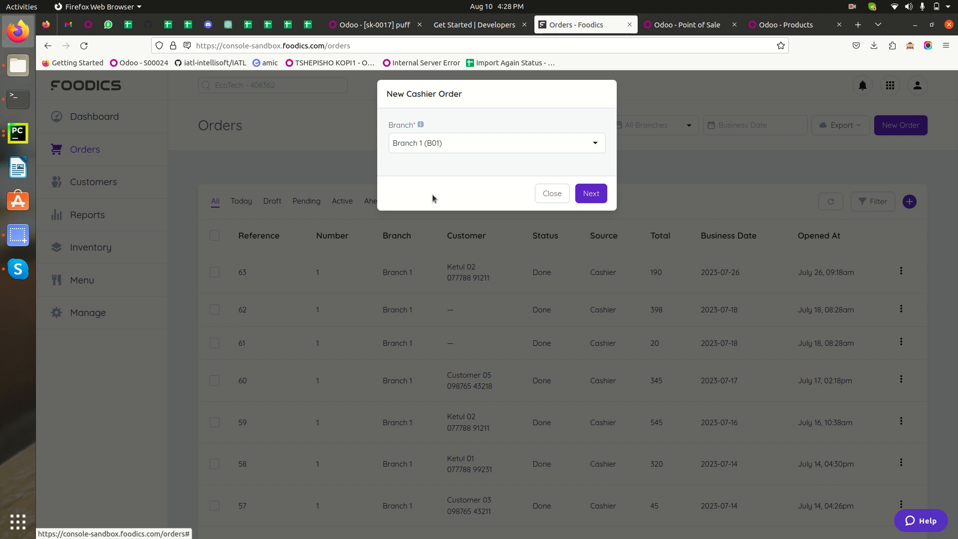
left_click(592, 195)
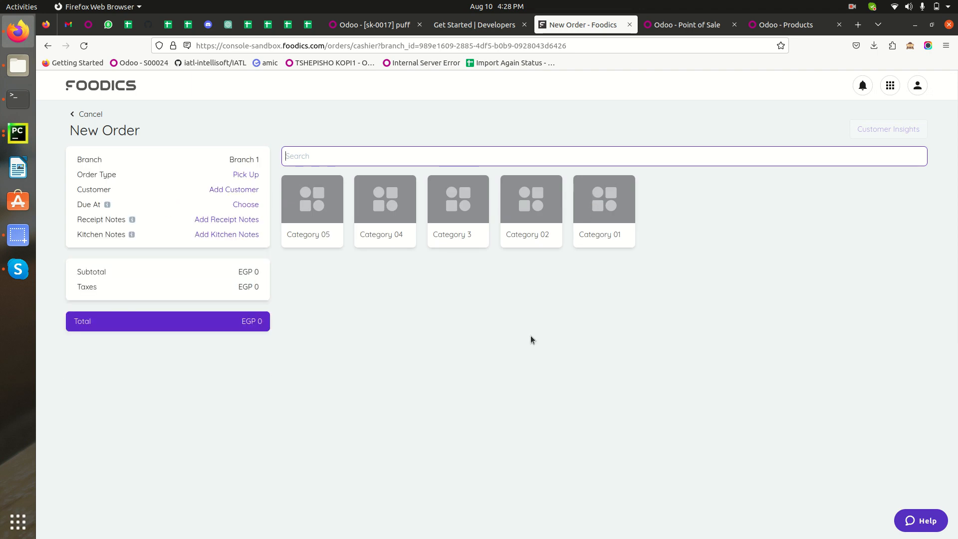
Assign the second existing customer in the list to the new order and save the choice.
left_click(226, 190)
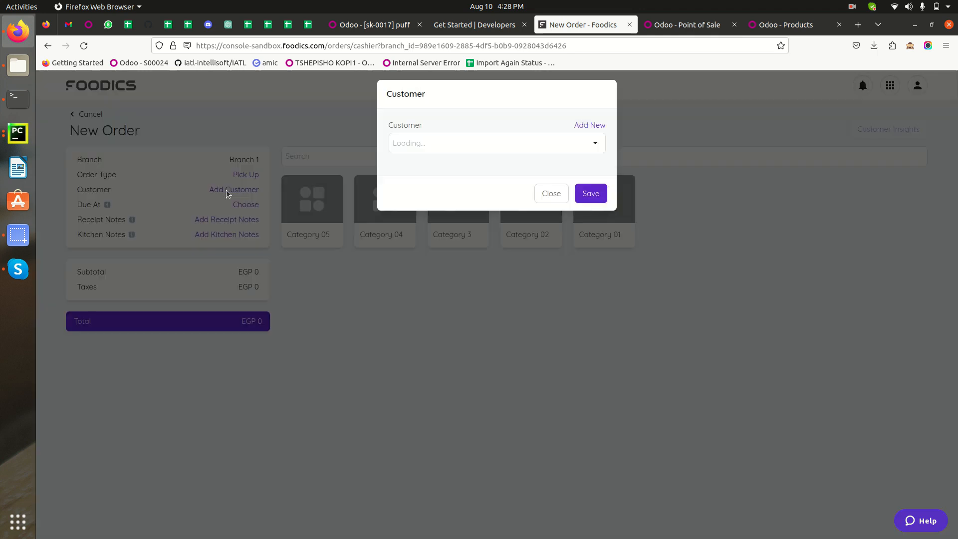
left_click(470, 145)
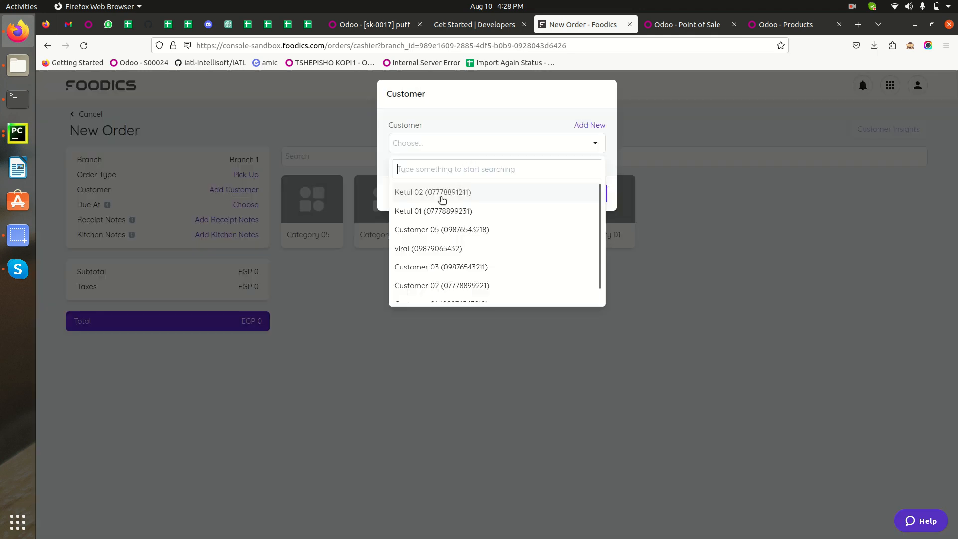
left_click(423, 211)
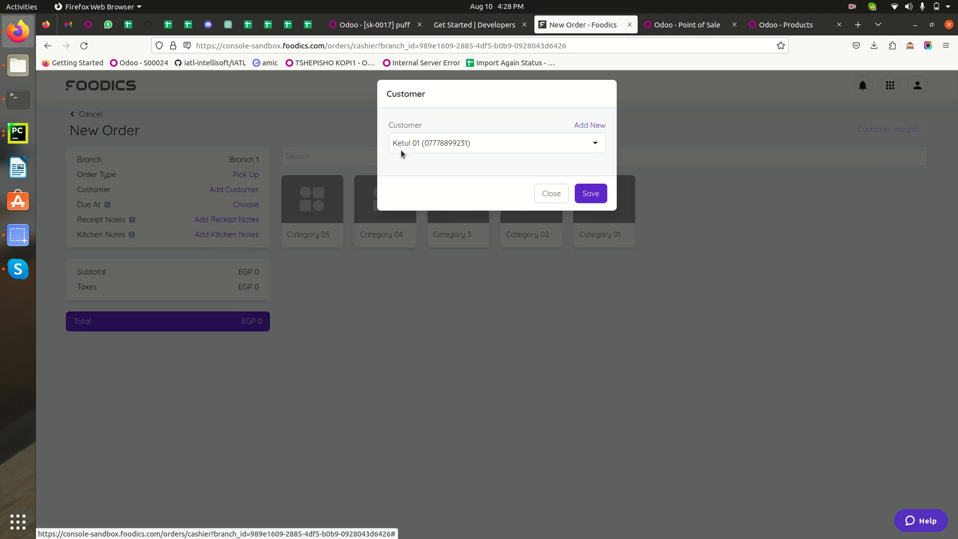
left_click(591, 195)
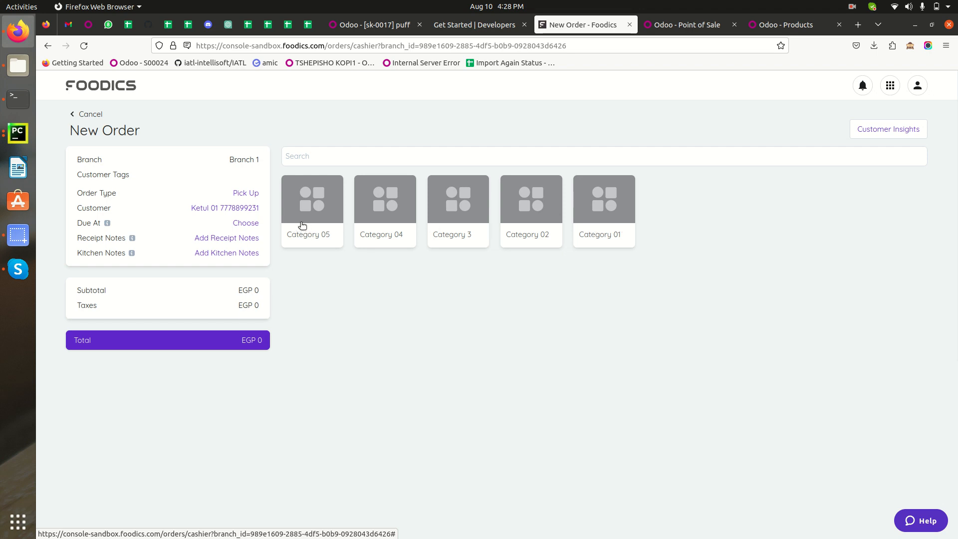
Add 2 puff from Category 3 to the order with the note "Add some extra souse".
left_click(443, 202)
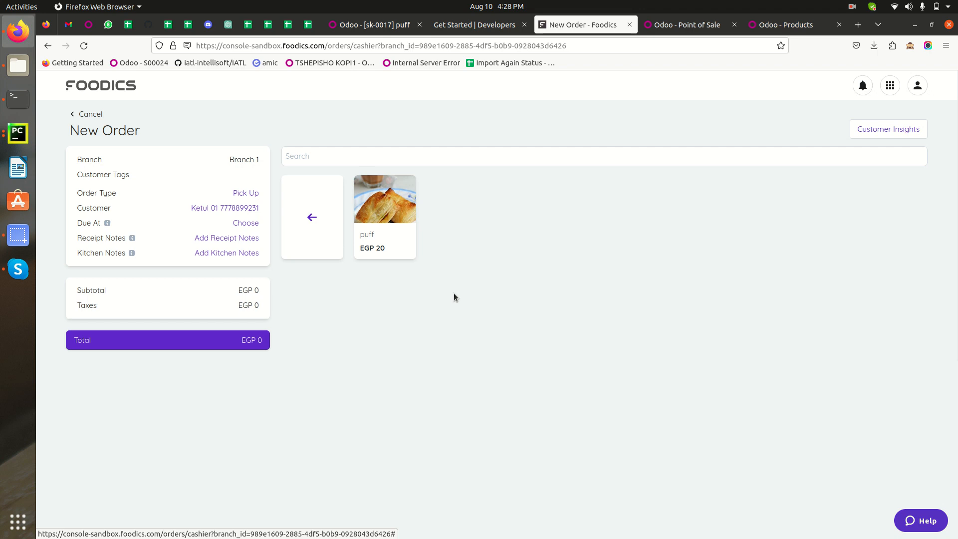
left_click(385, 213)
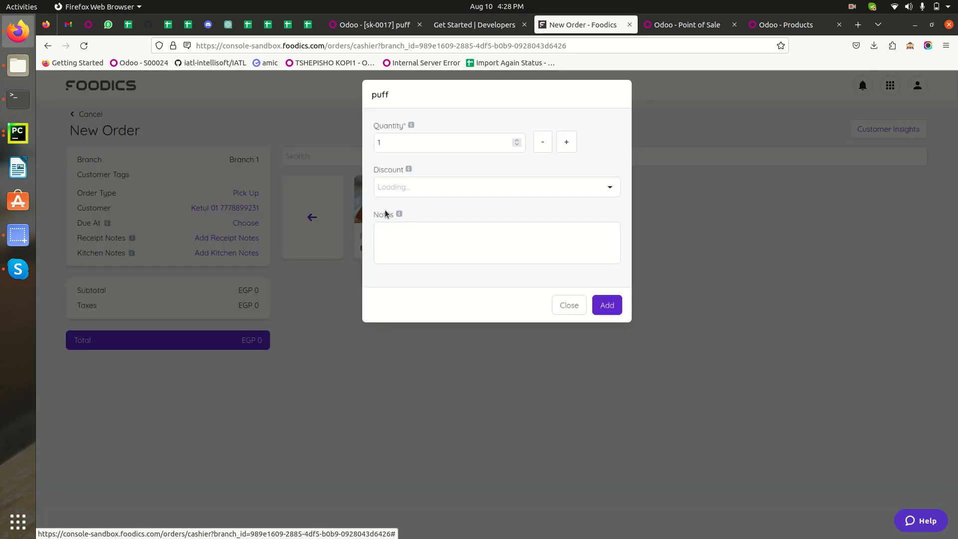
left_click(571, 145)
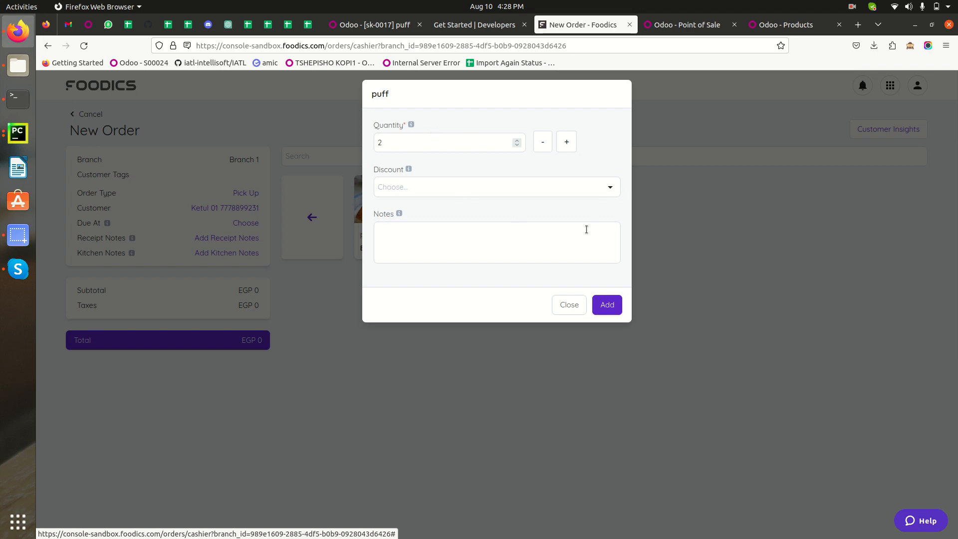
left_click(431, 243)
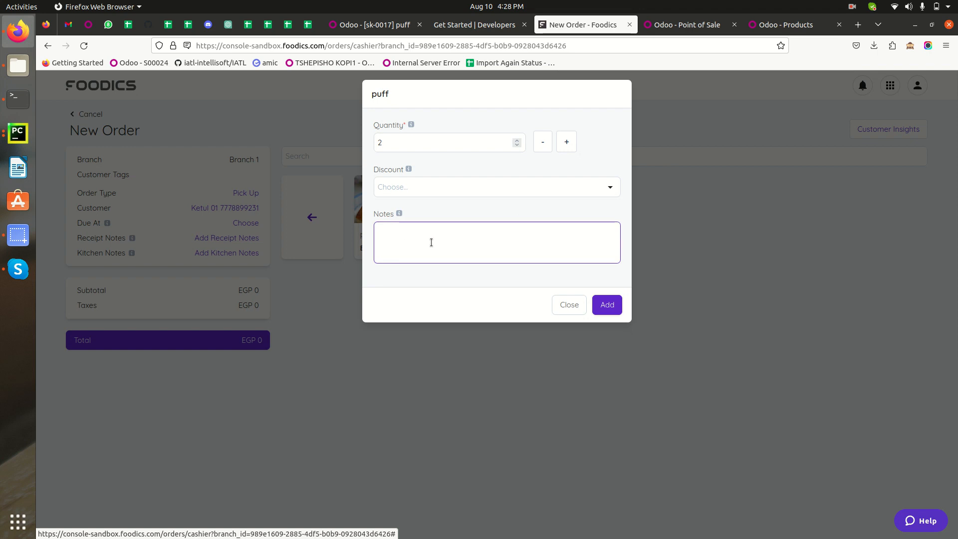
type("Ass")
type(" some ex")
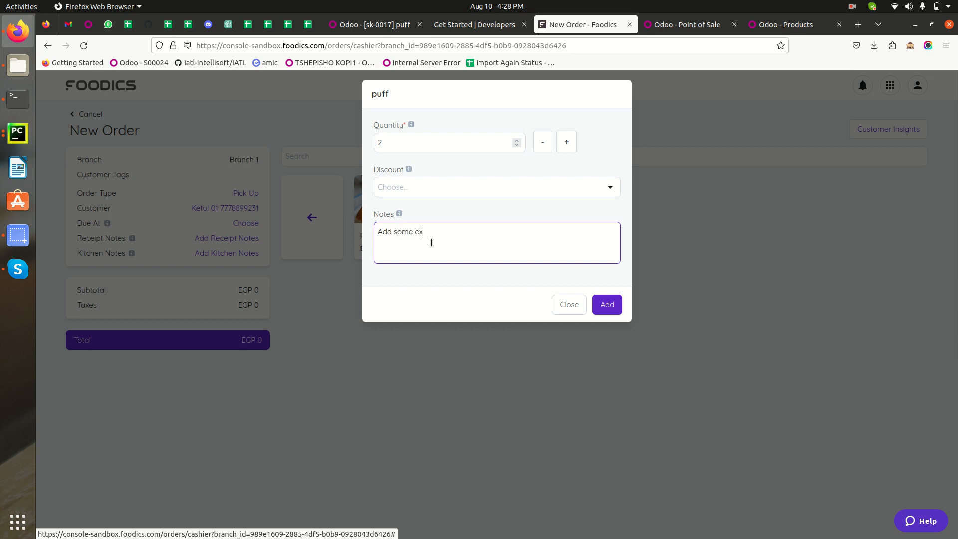
type("tra souse")
left_click(607, 305)
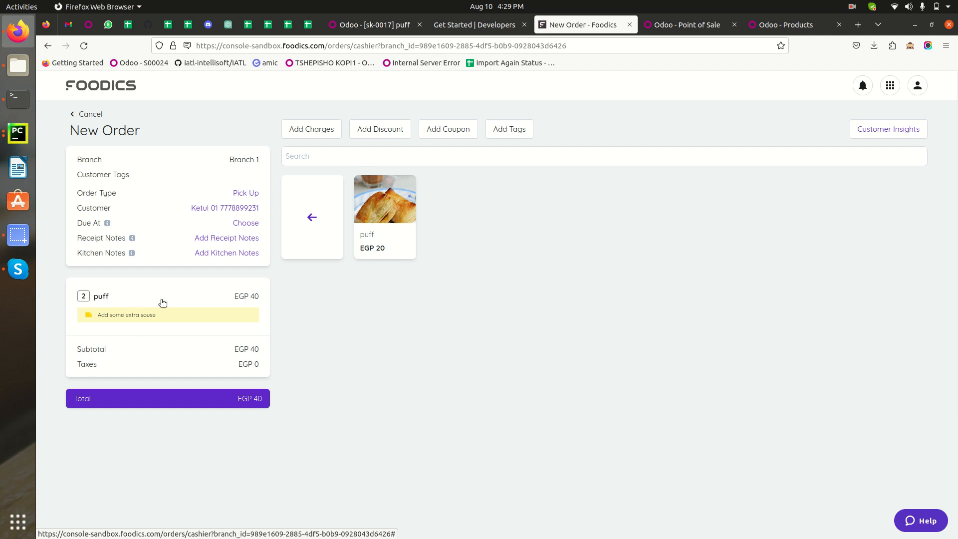
Pay the order with the Bank payment method and return to the Foodics orders list.
left_click(190, 402)
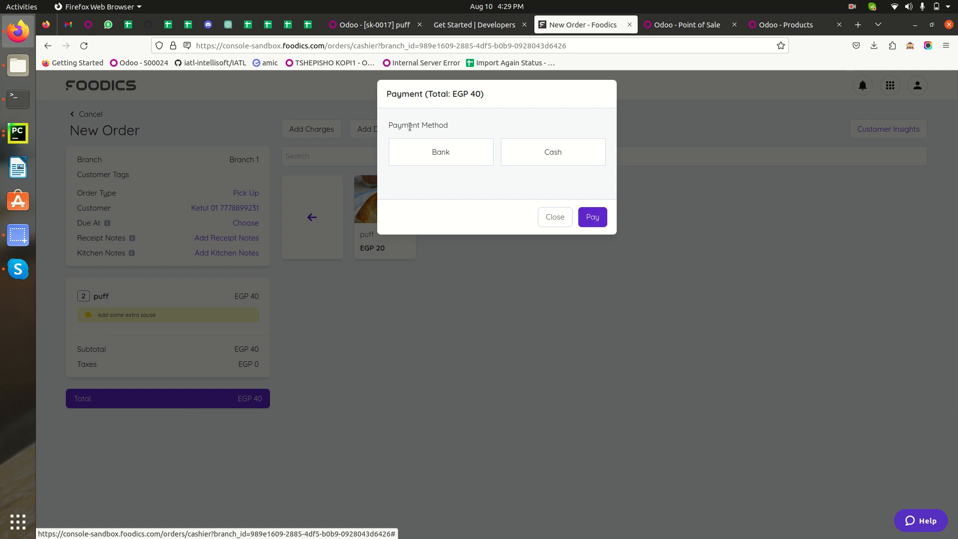
left_click(444, 156)
left_click(452, 214)
left_click(591, 316)
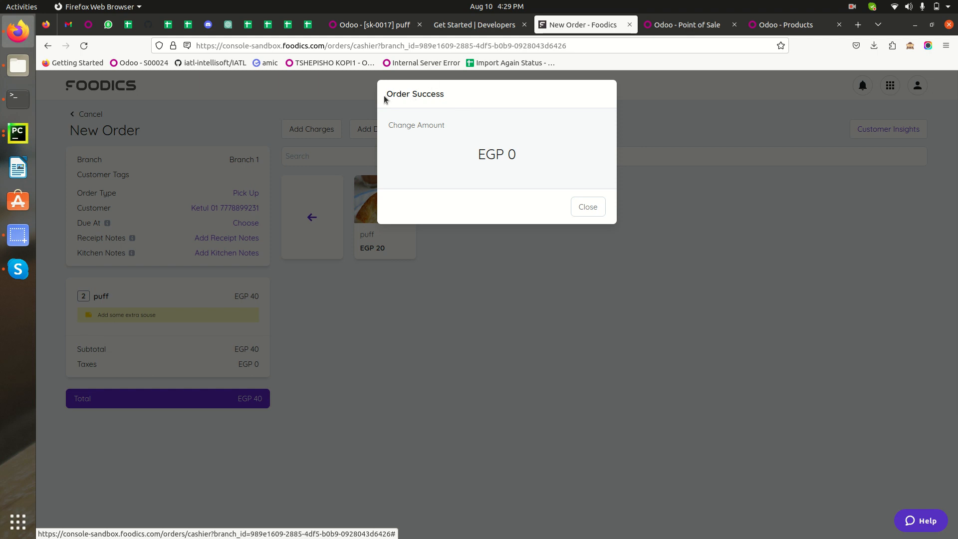
left_click(586, 210)
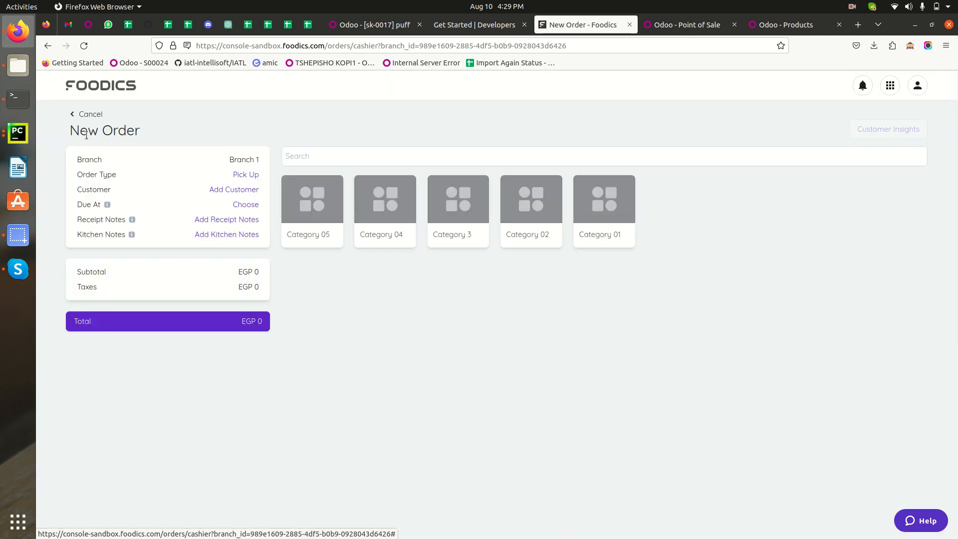
left_click(74, 116)
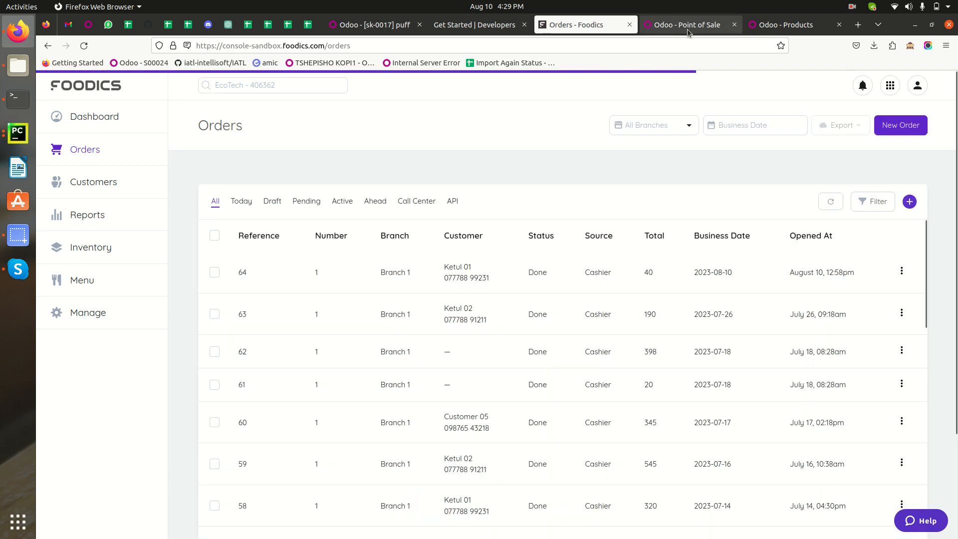
Refresh the Odoo Point of Sale dashboard, view Branch 1's orders analysis report, and return to the dashboard.
left_click(687, 26)
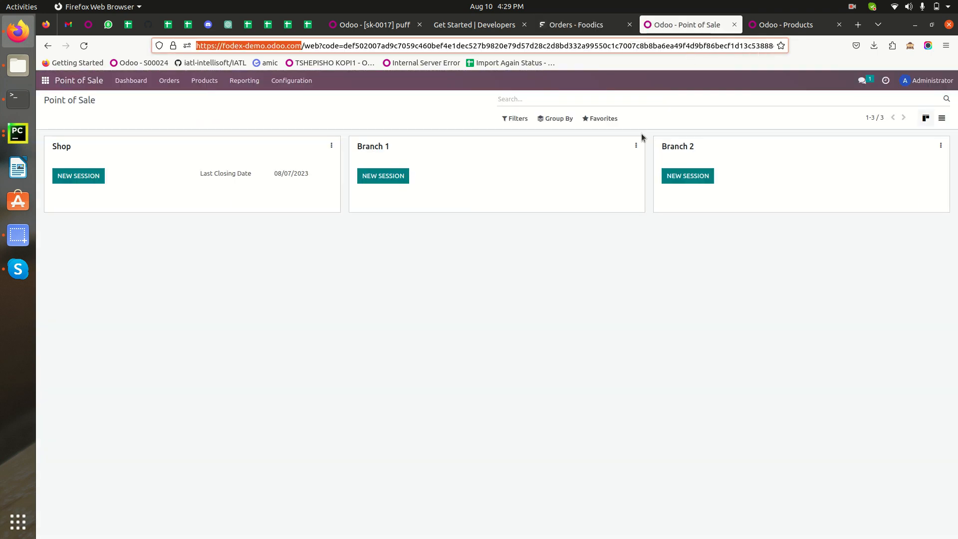
left_click(84, 46)
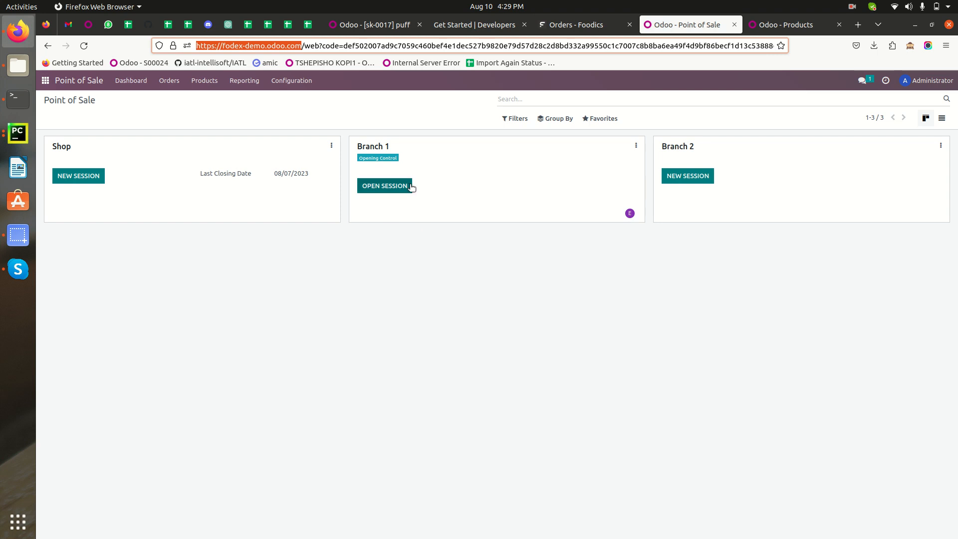
left_click(636, 145)
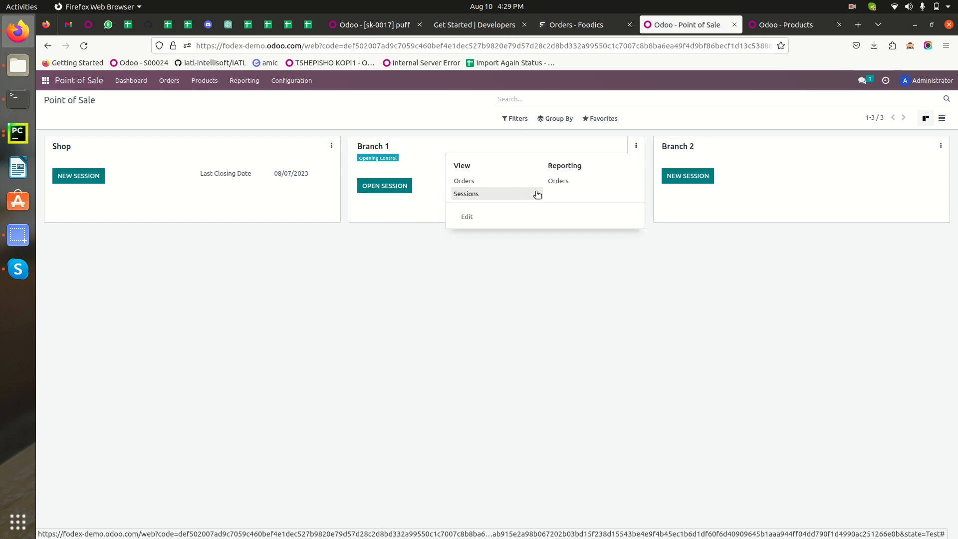
left_click(566, 185)
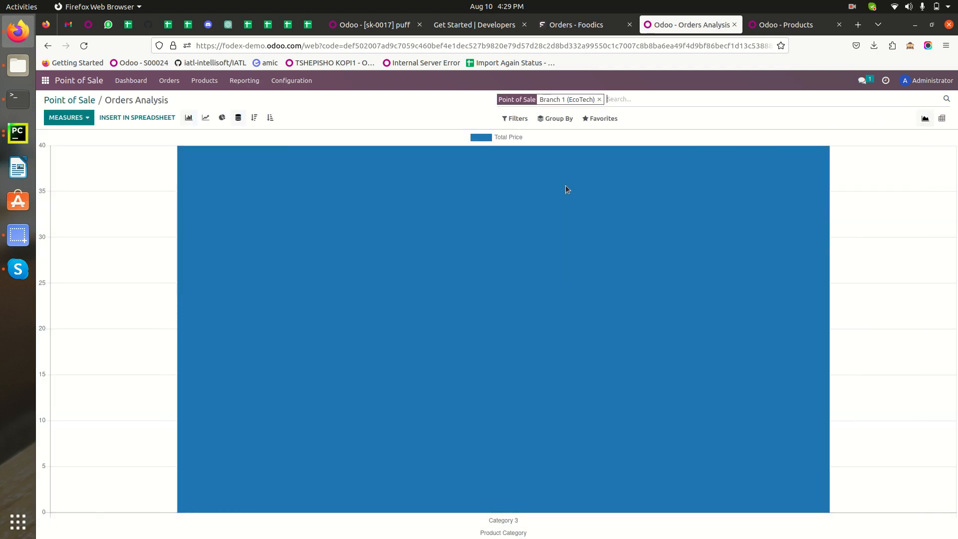
left_click(85, 101)
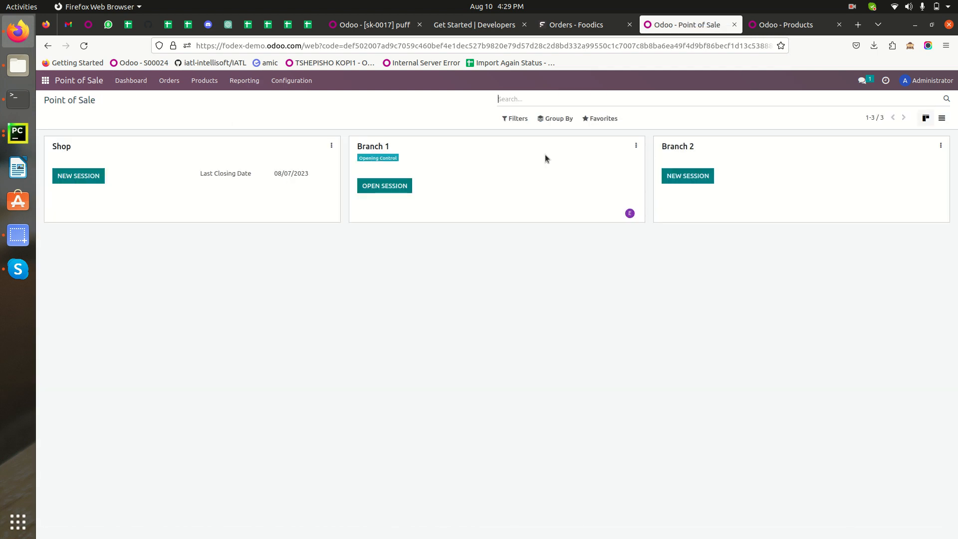
Open Branch 1's orders from the Odoo Point of Sale dashboard and compare them with the Foodics orders list.
left_click(636, 145)
left_click(465, 182)
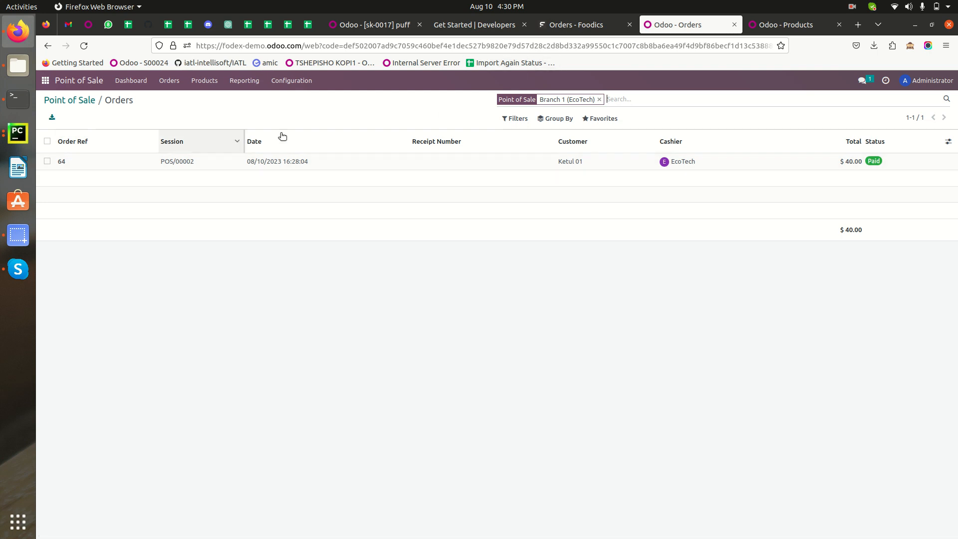
left_click(572, 27)
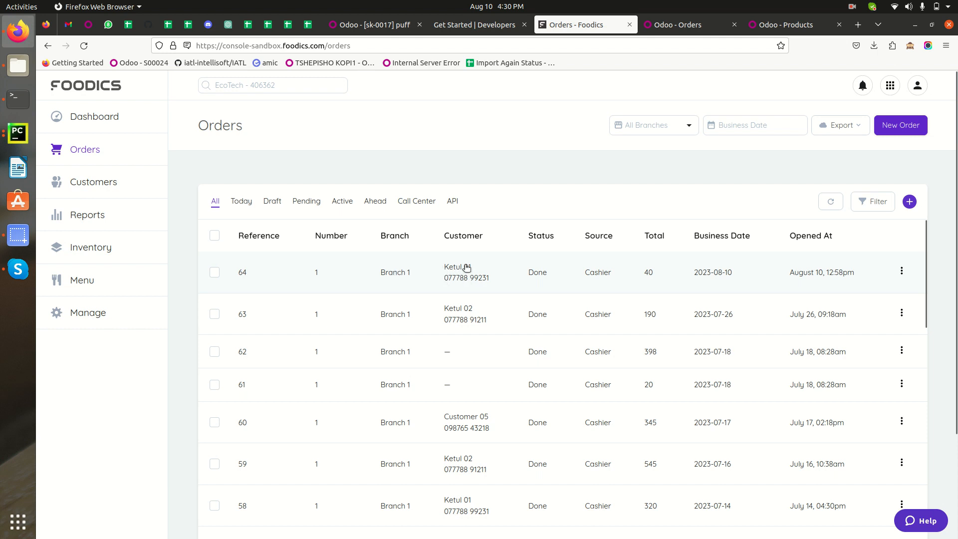
left_click(683, 26)
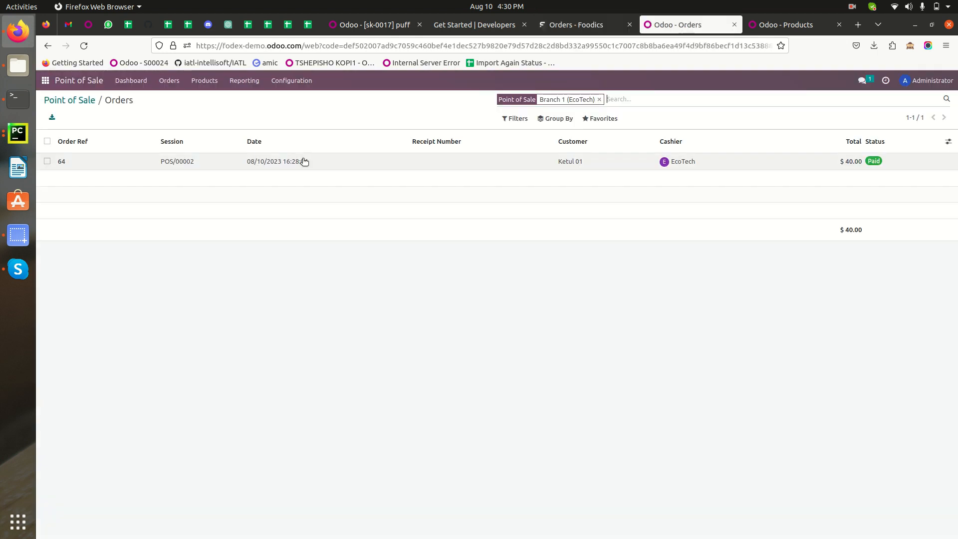
Open the synced Branch 1 order in Odoo, review its customer, products and payments, and return to the orders list.
left_click(248, 160)
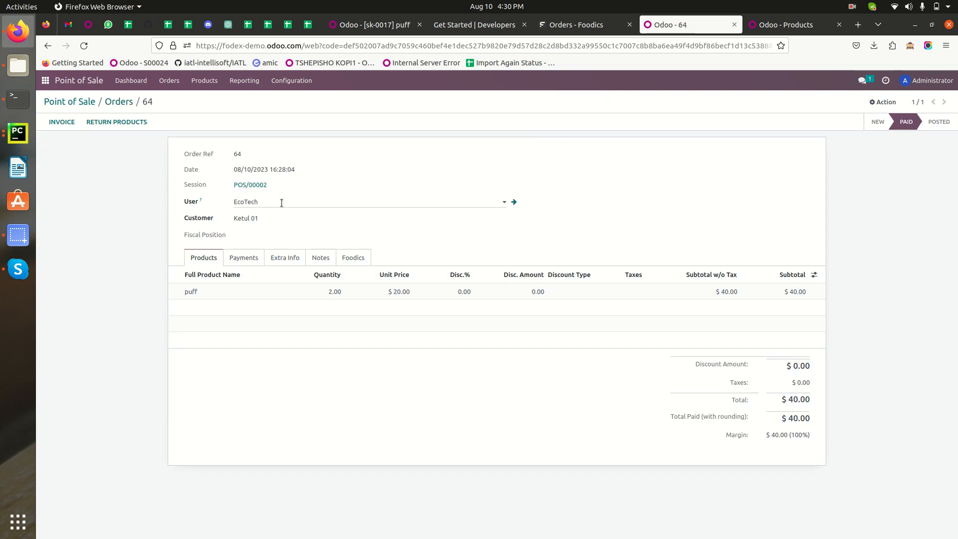
left_click_drag(293, 219, 235, 220)
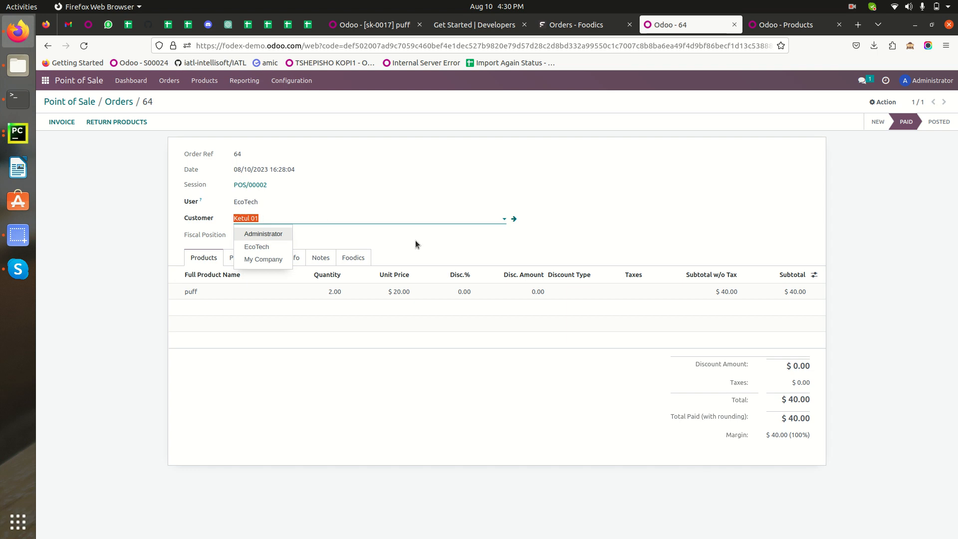
left_click(675, 216)
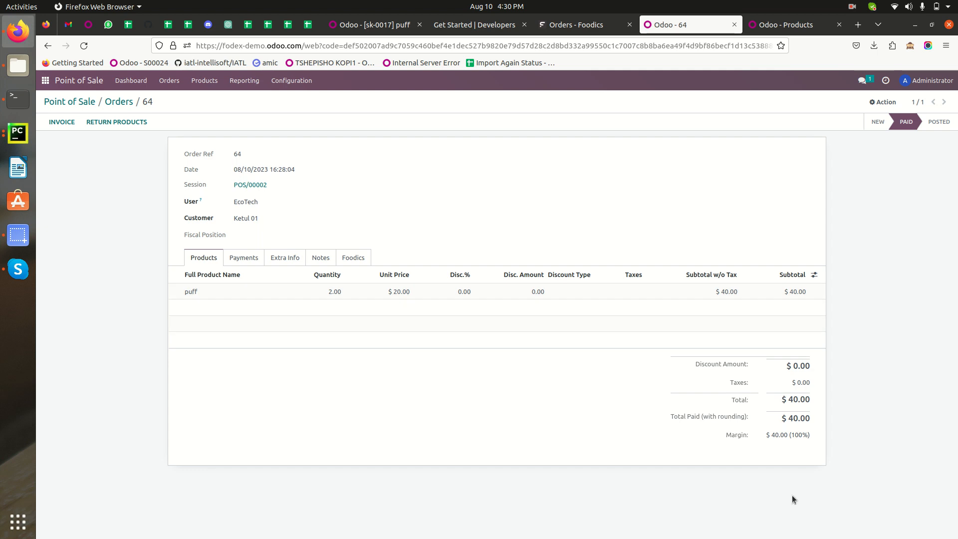
left_click(246, 258)
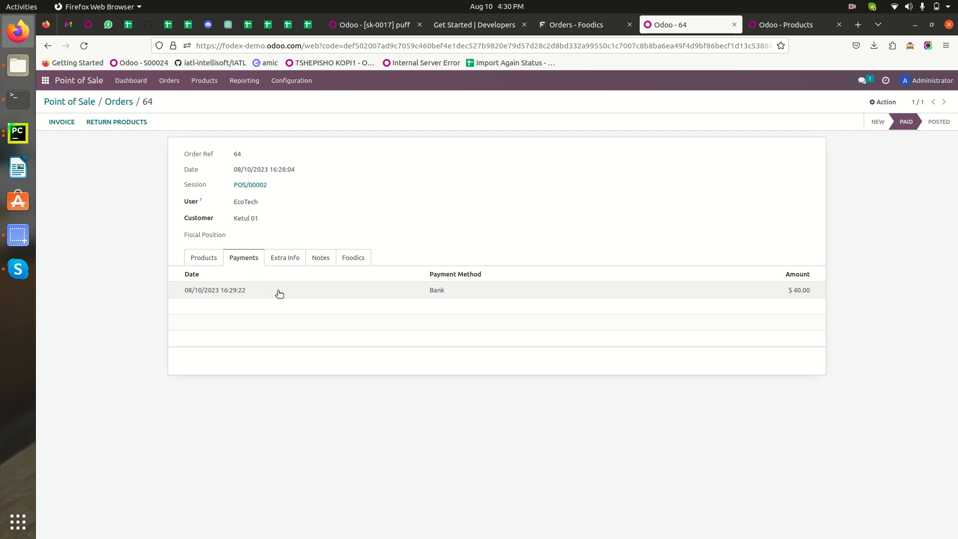
left_click(205, 258)
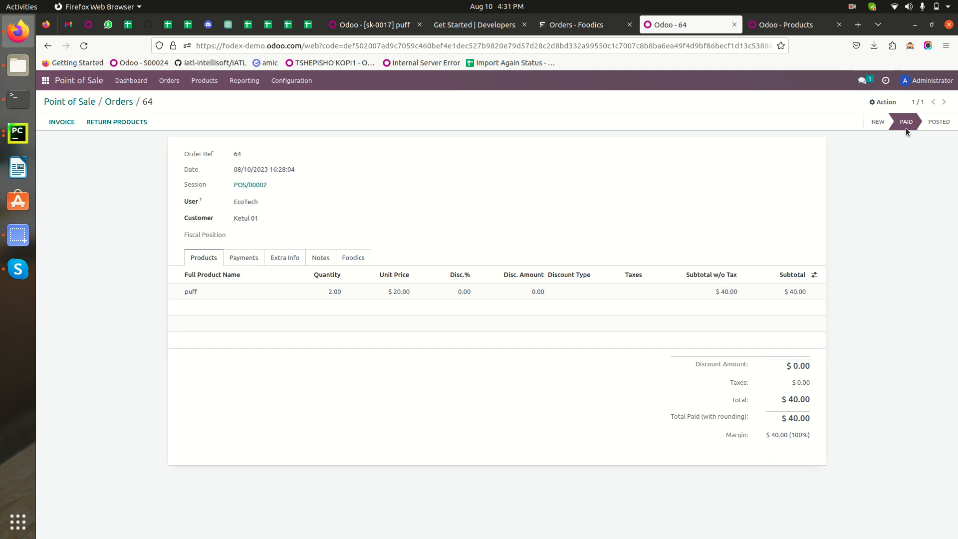
left_click(119, 101)
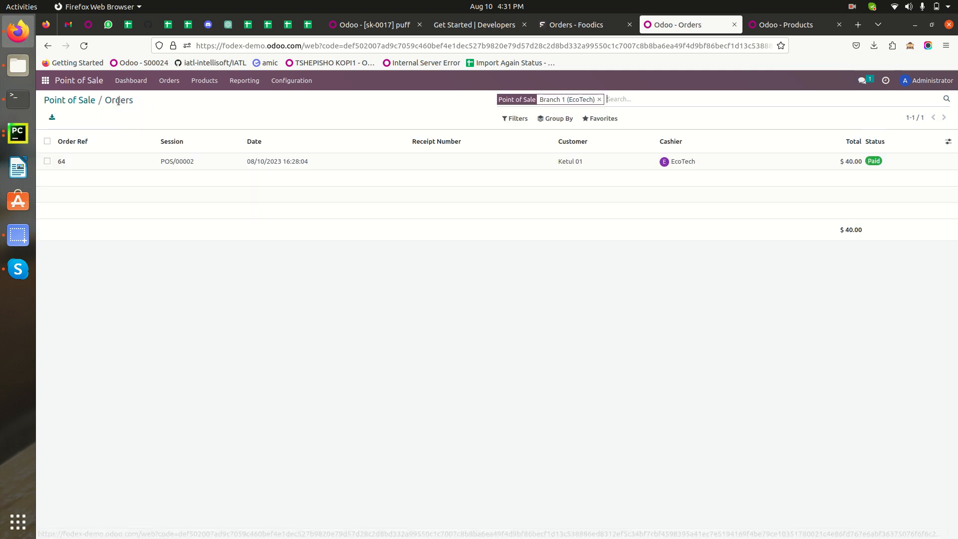
Switch to Foodics and start a new cashier order for Branch 1 (B01).
key("ctrl+Page_Up")
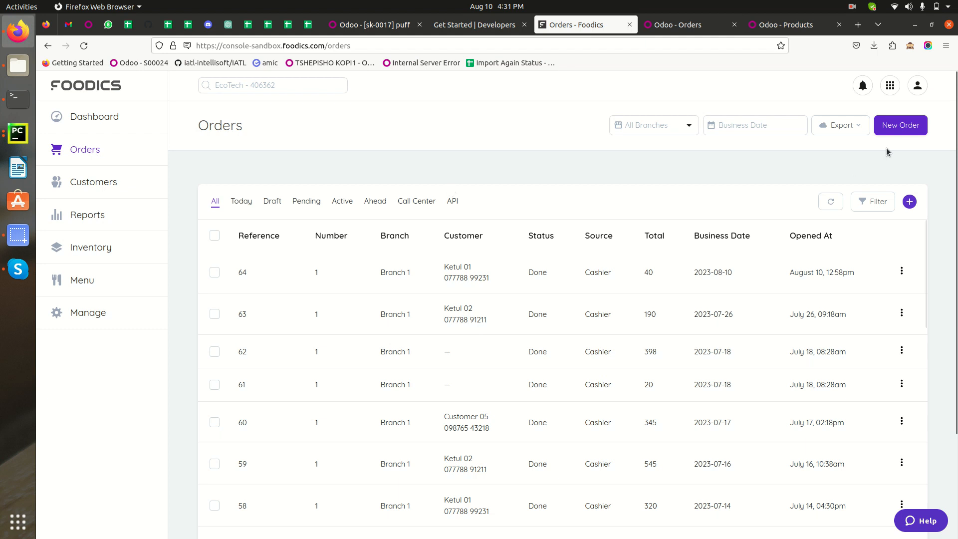
left_click(904, 127)
left_click(433, 145)
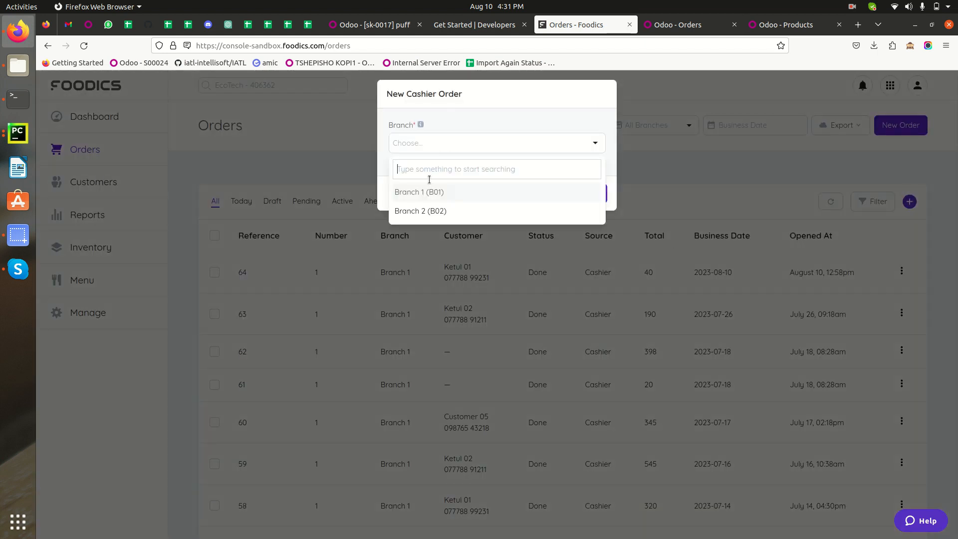
left_click(411, 196)
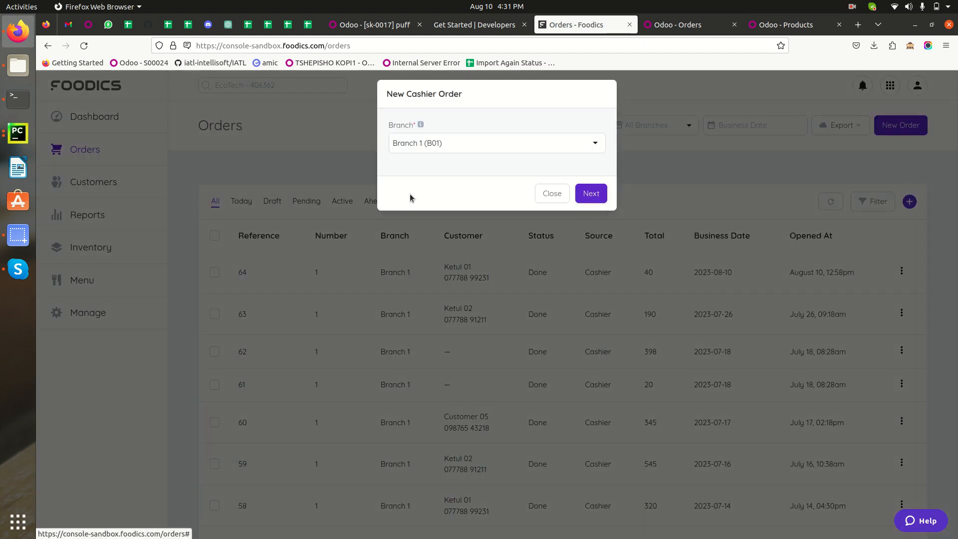
left_click(592, 199)
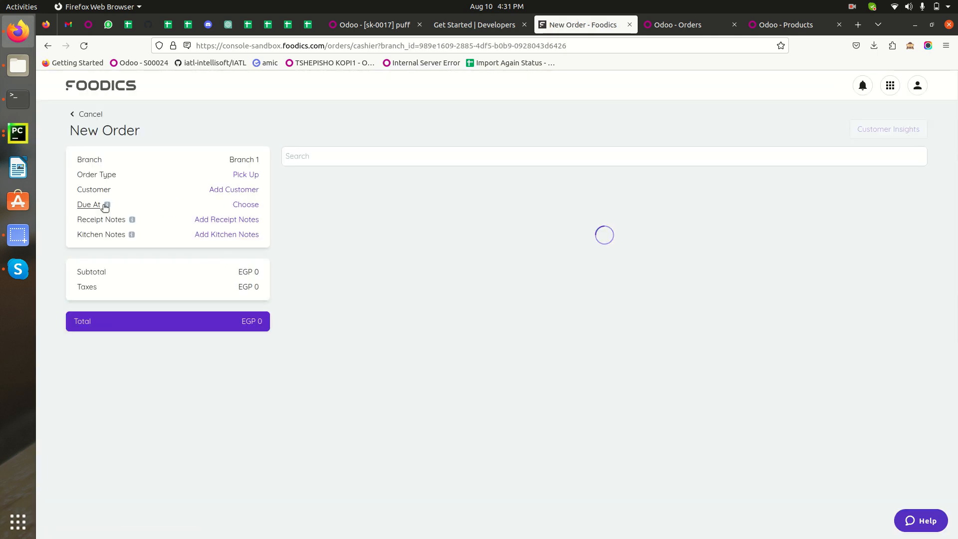
Assign the fourth existing customer in the list to the new order and save the choice.
left_click(231, 189)
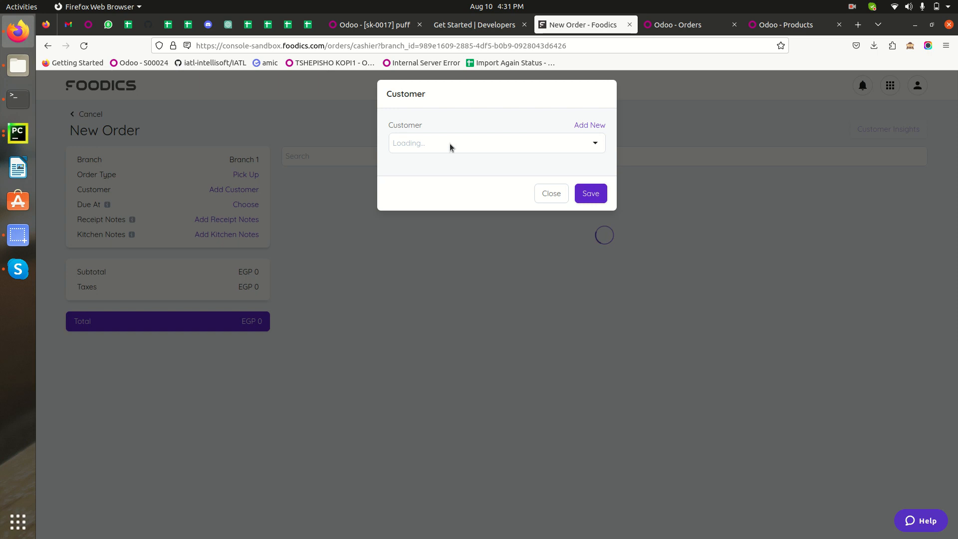
left_click(450, 143)
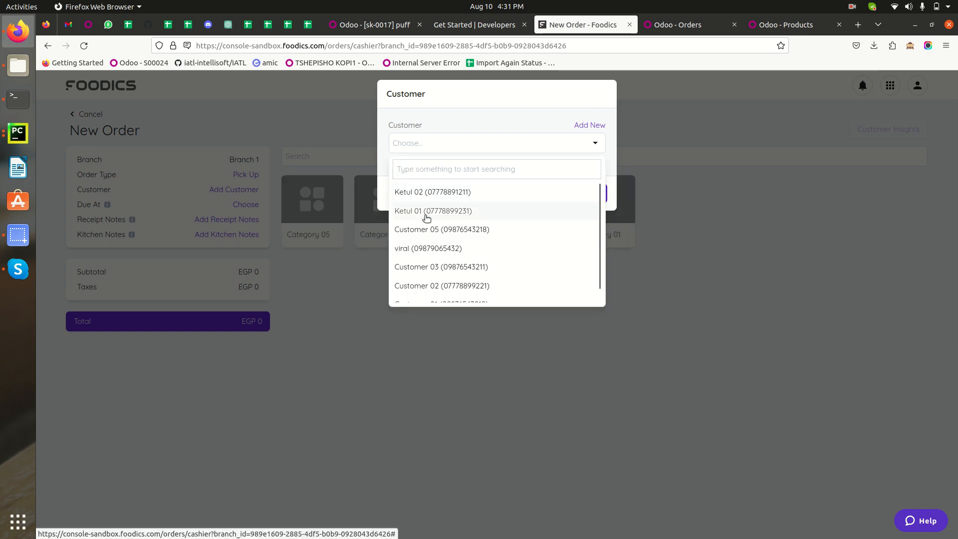
left_click(412, 249)
left_click(577, 192)
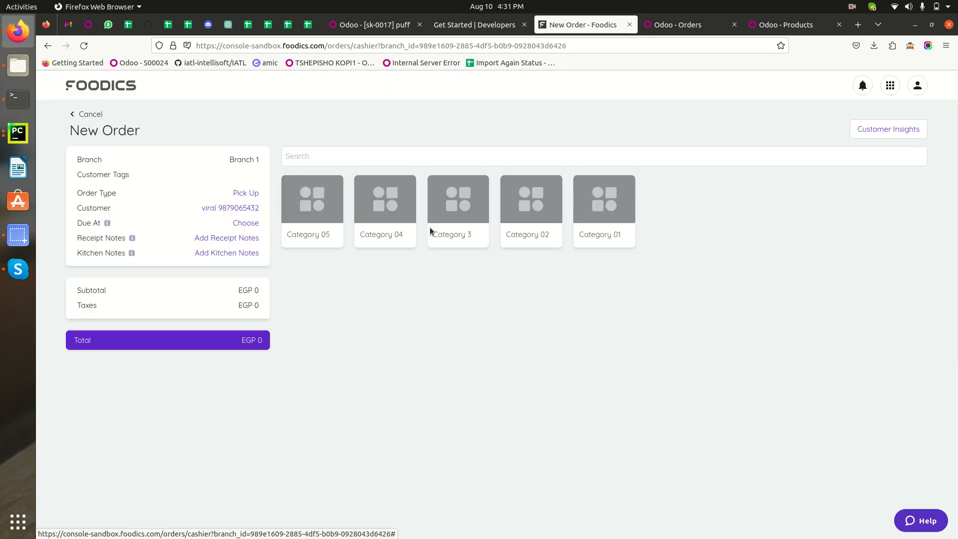
Add 2 puff from Category 3 to the order without a discount or note.
left_click(463, 215)
left_click(389, 216)
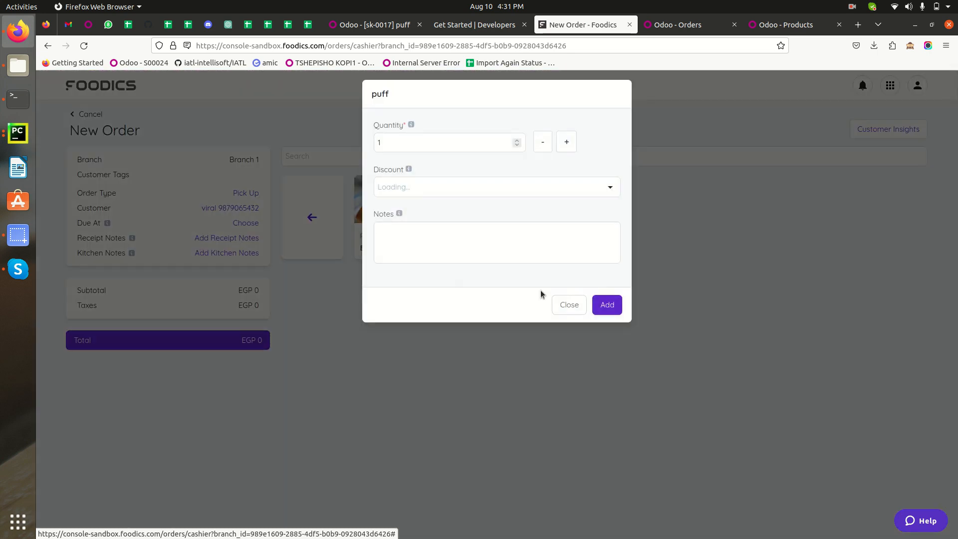
left_click(566, 144)
left_click(610, 189)
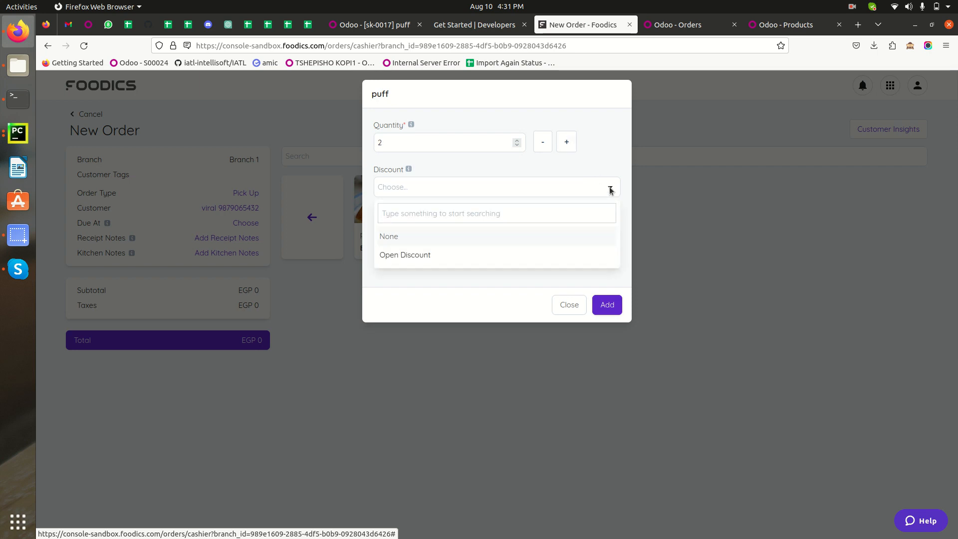
left_click(404, 300)
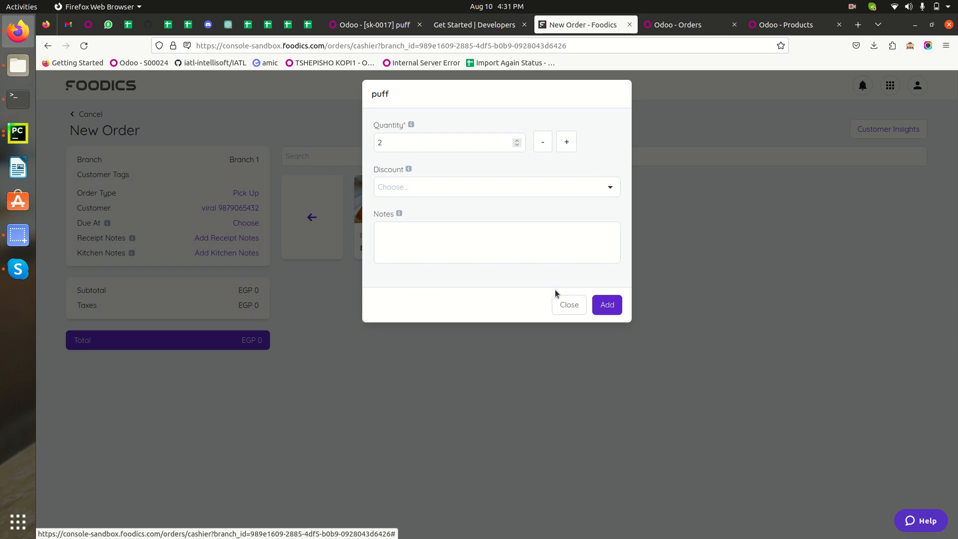
left_click(605, 304)
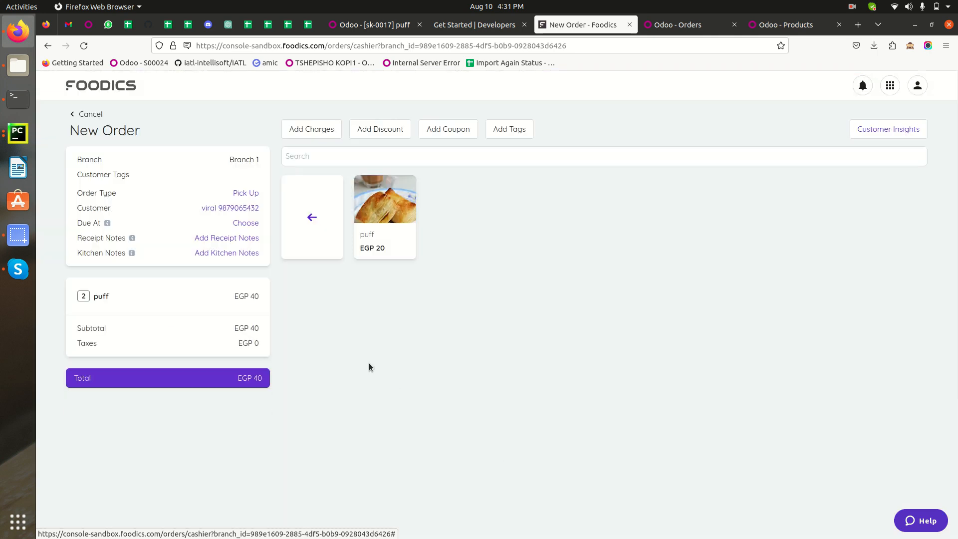
Add 2 pizza and 1 burger from Category 02 to the order.
left_click(339, 218)
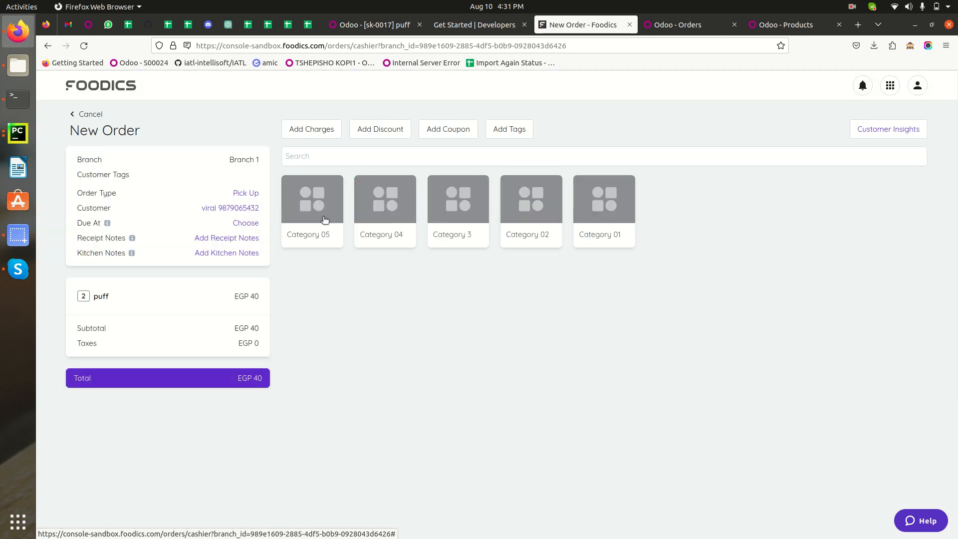
left_click(309, 210)
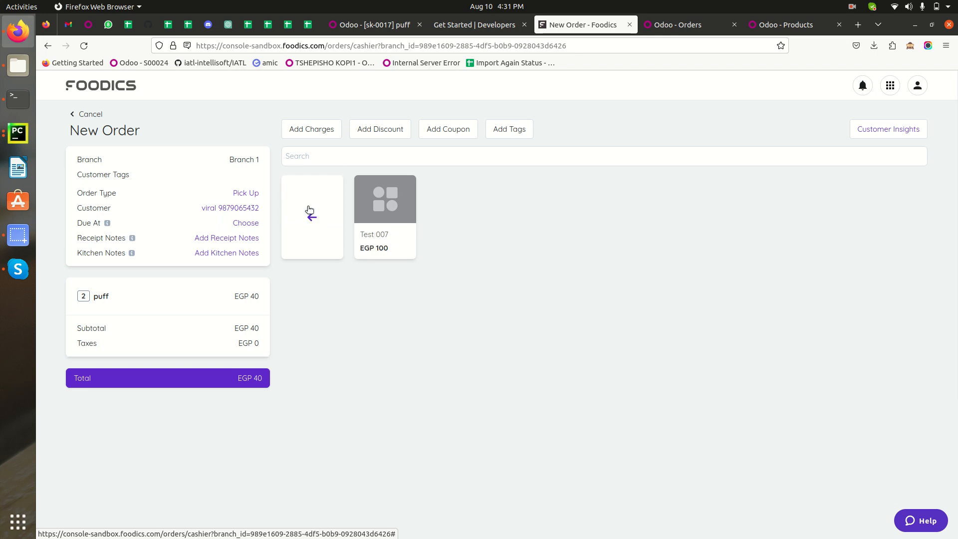
left_click(313, 218)
left_click(541, 223)
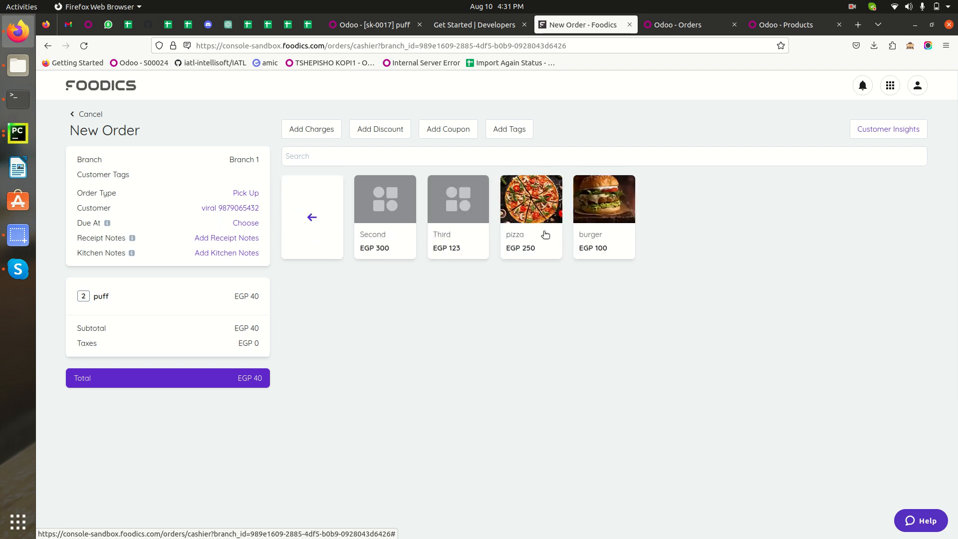
left_click(544, 233)
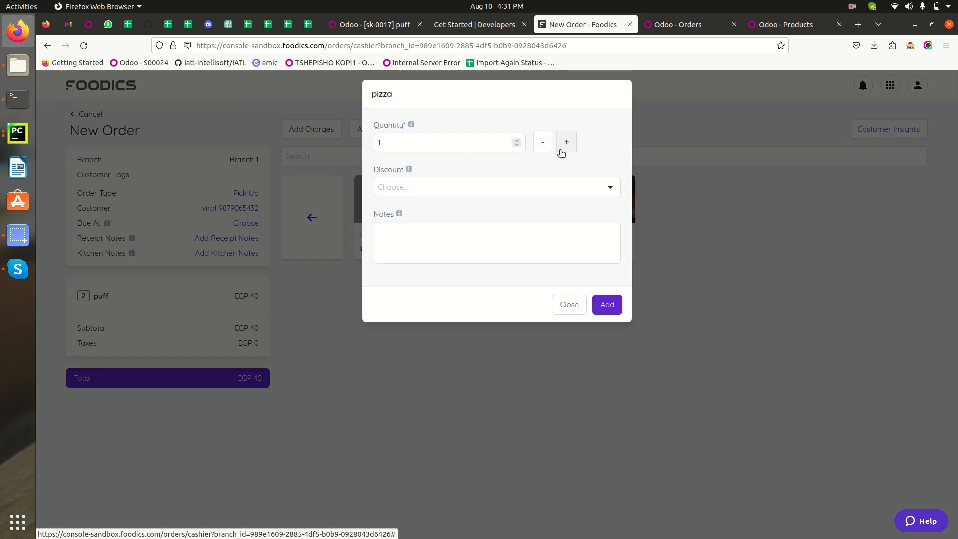
left_click(444, 187)
left_click(567, 141)
left_click(607, 305)
left_click(615, 207)
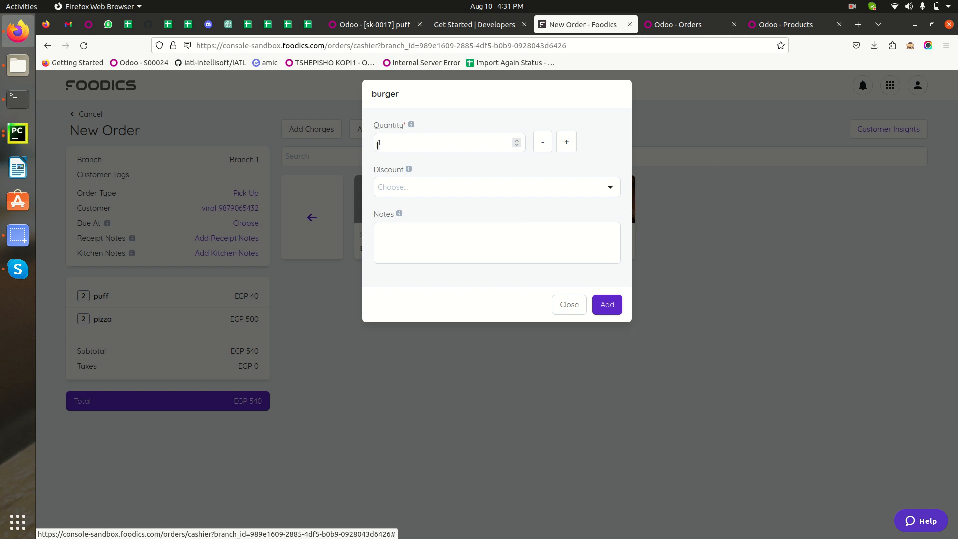
left_click(612, 310)
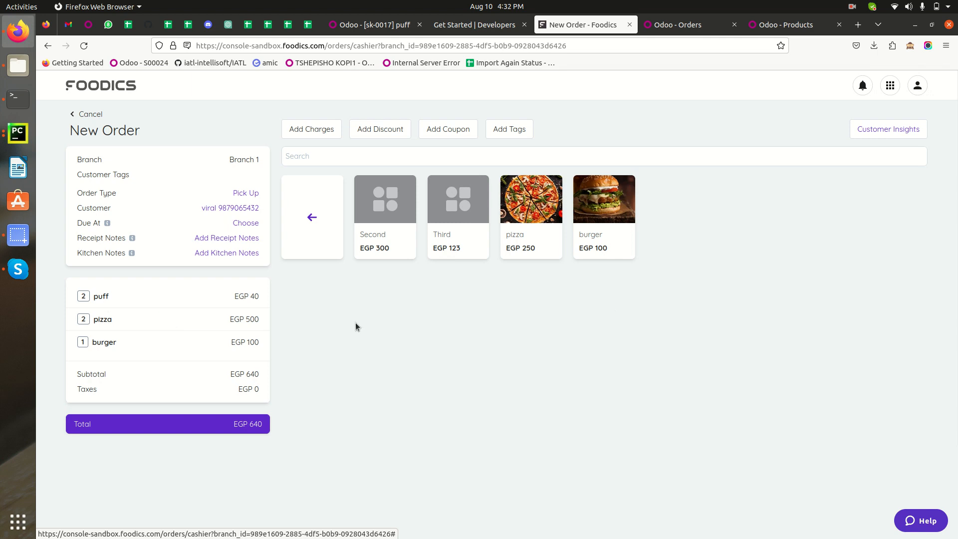
Pay the order with the Cash payment method for EGP 640 and close the order confirmation.
left_click(147, 427)
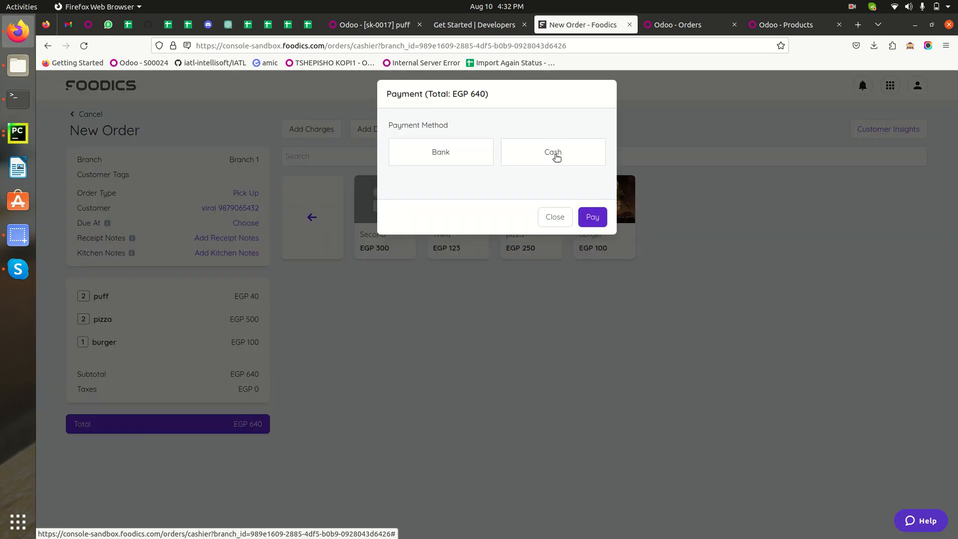
left_click(557, 158)
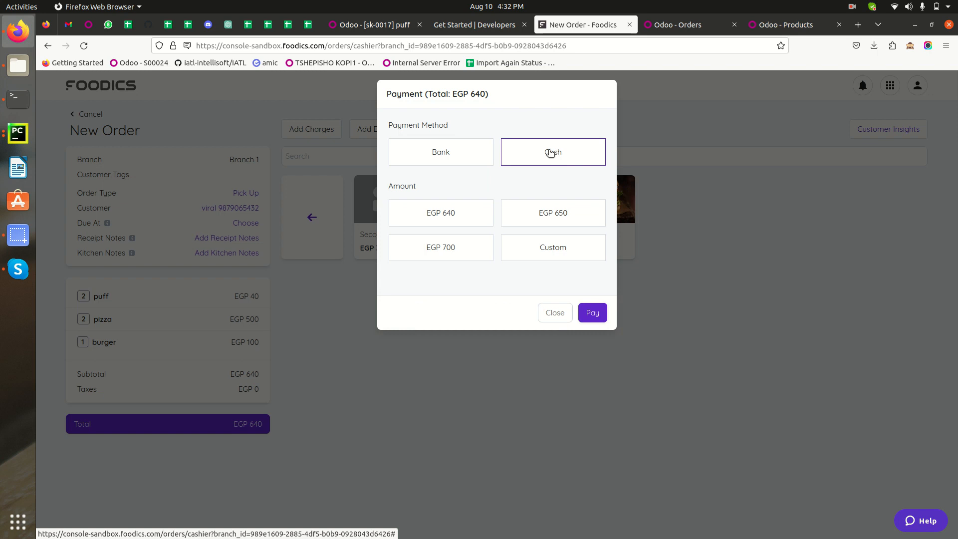
left_click(451, 216)
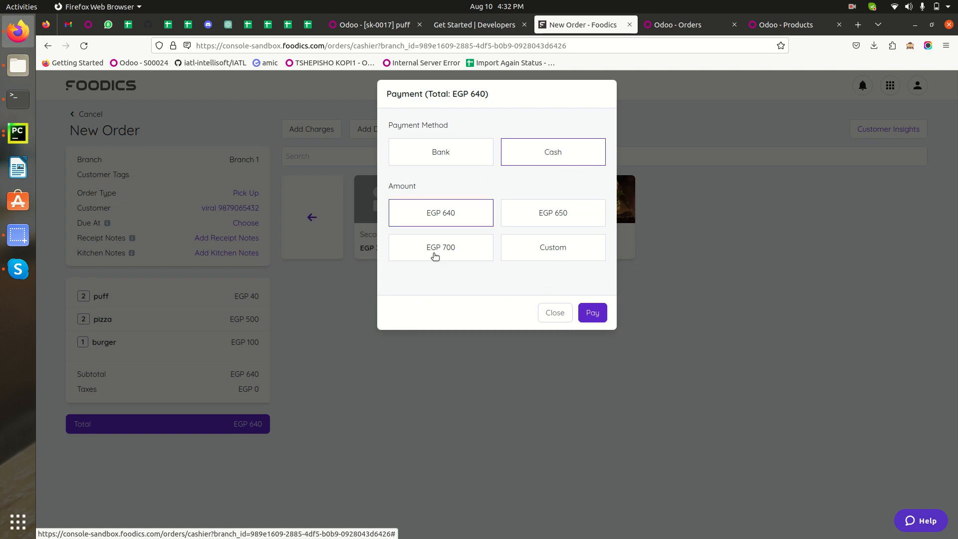
left_click(594, 314)
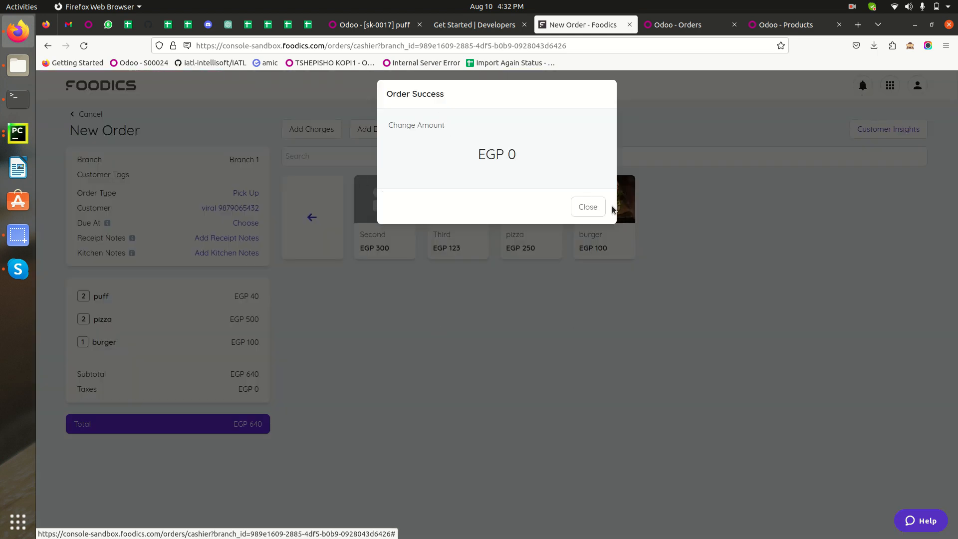
left_click(589, 207)
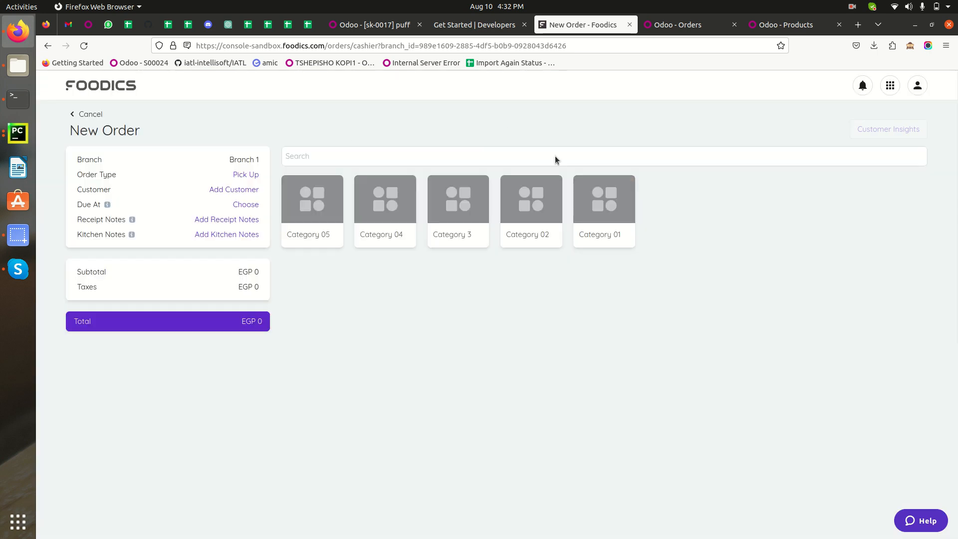
Switch to Odoo, refresh Branch 1's orders list, and check the newest order's reference.
left_click(675, 26)
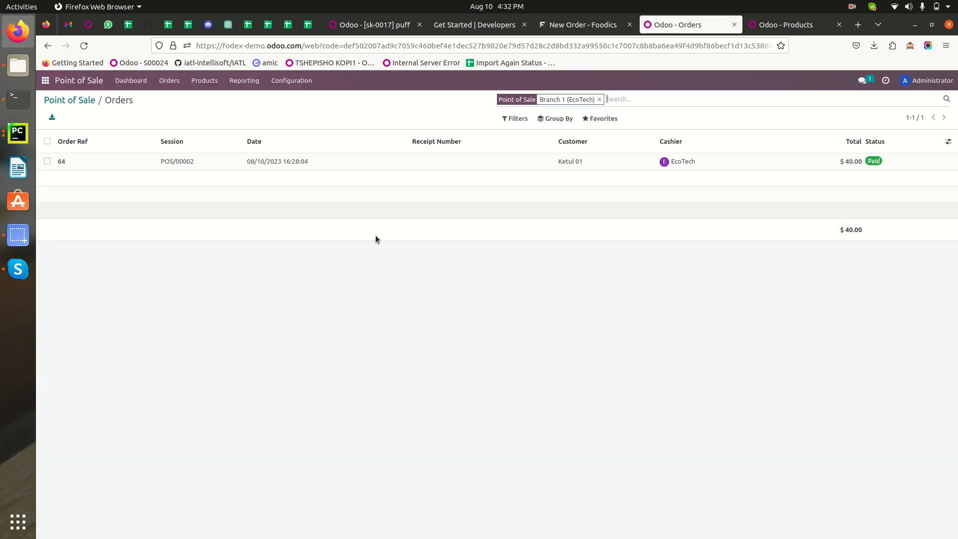
left_click(633, 96)
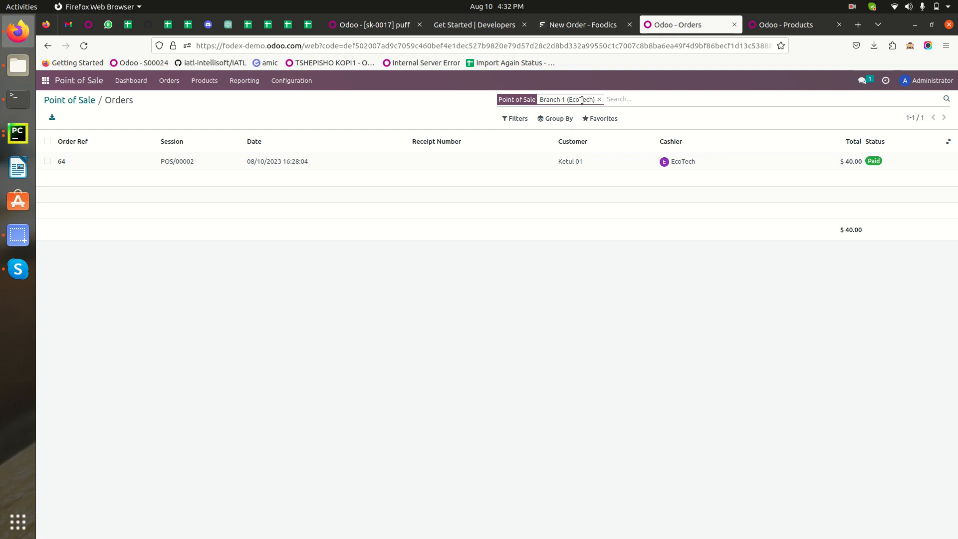
key("Return")
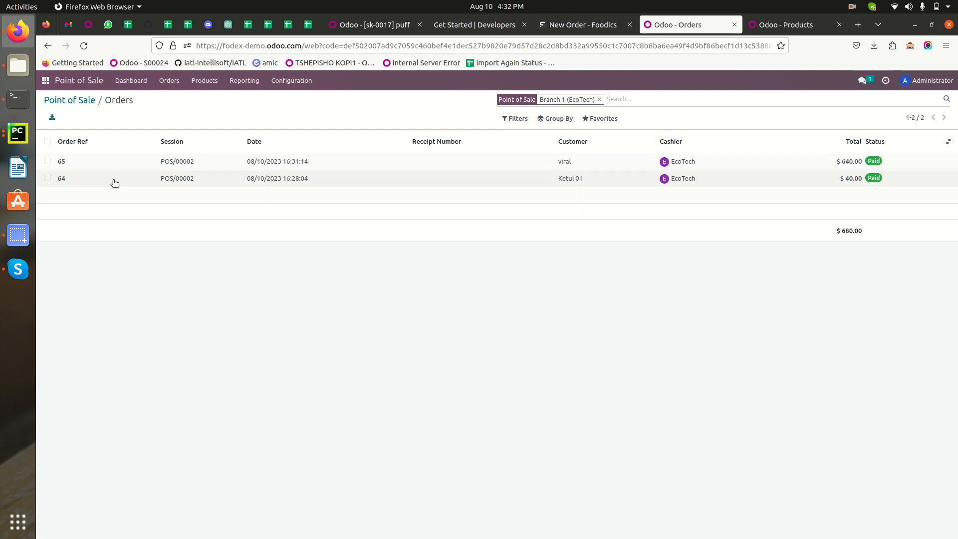
left_click_drag(80, 163, 53, 159)
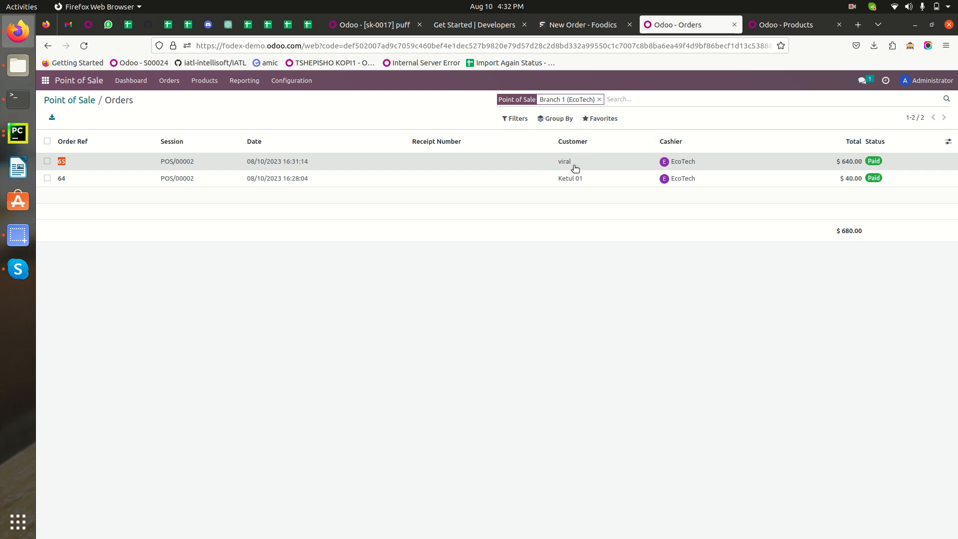
Check the newest order's customer in Odoo, open the order to review its product lines, and switch back to Foodics.
left_click_drag(573, 162, 555, 161)
left_click(530, 163)
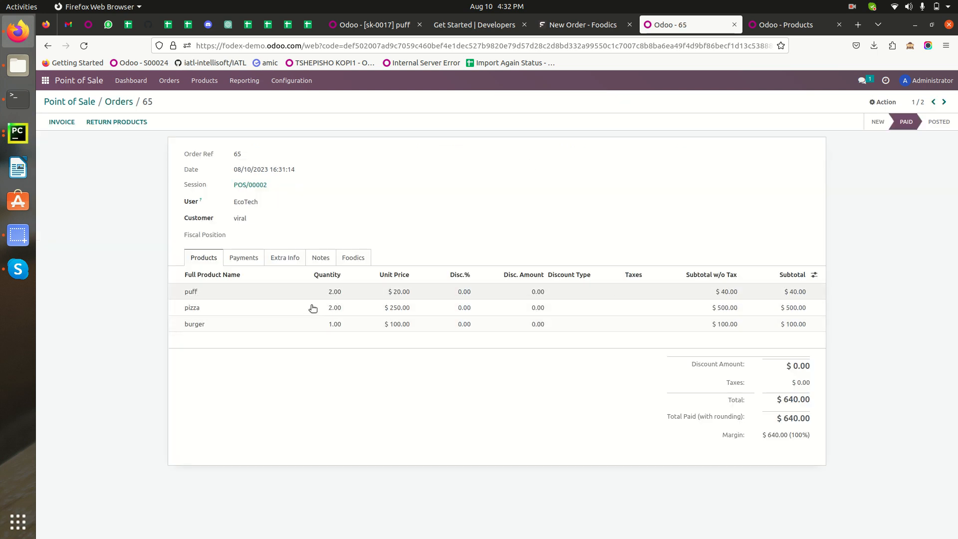
left_click(595, 26)
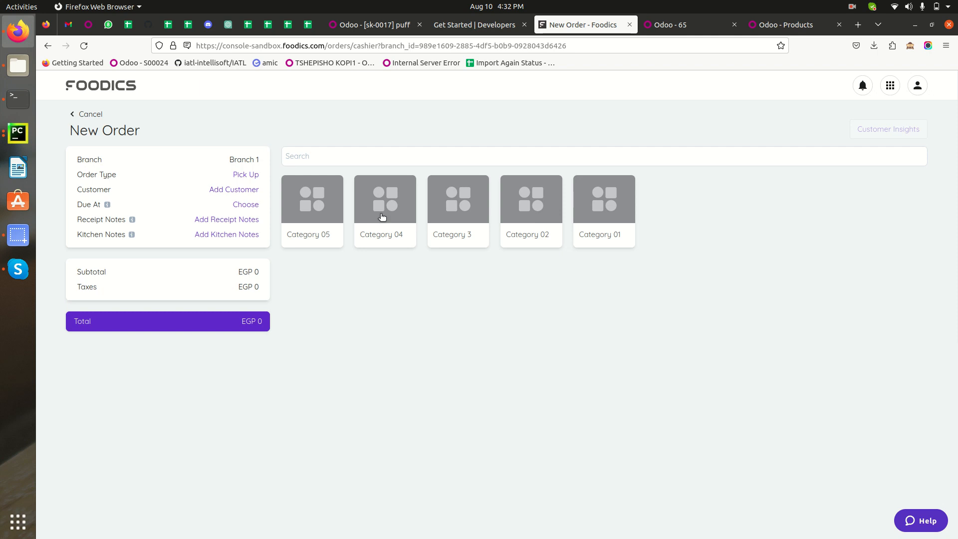
left_click(456, 213)
left_click(396, 210)
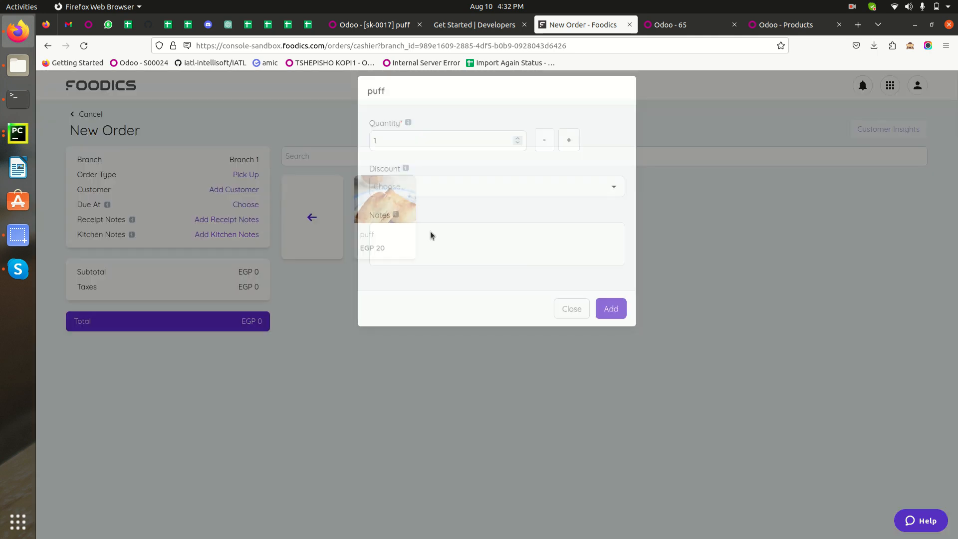
left_click(572, 304)
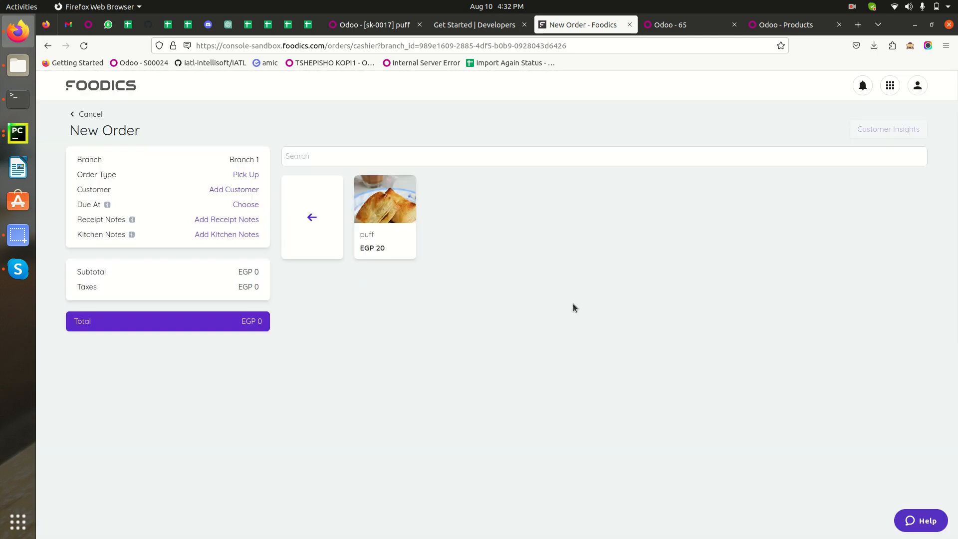
left_click(337, 222)
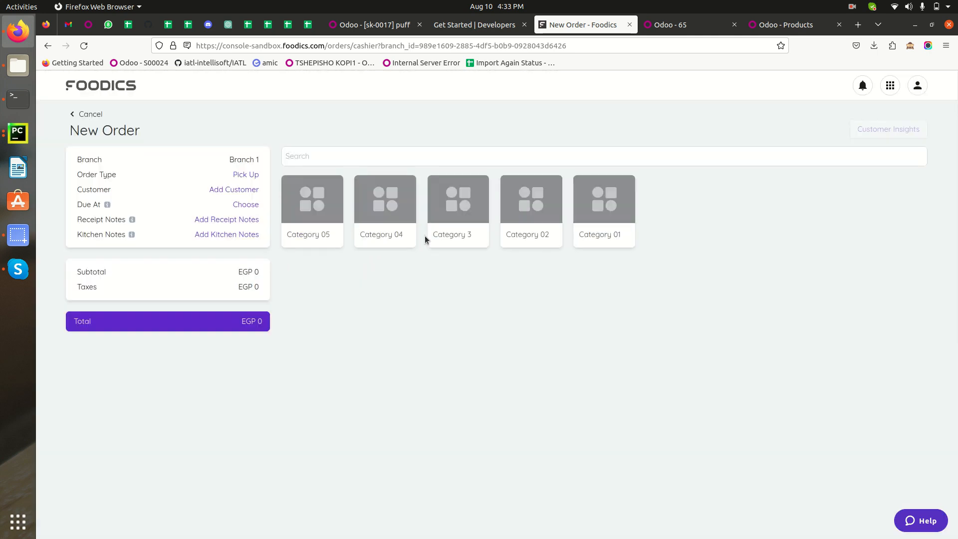
Choose Vada pav from Category 01 with quantity 3 and a fixed Open Discount of EGP 5.
left_click(598, 216)
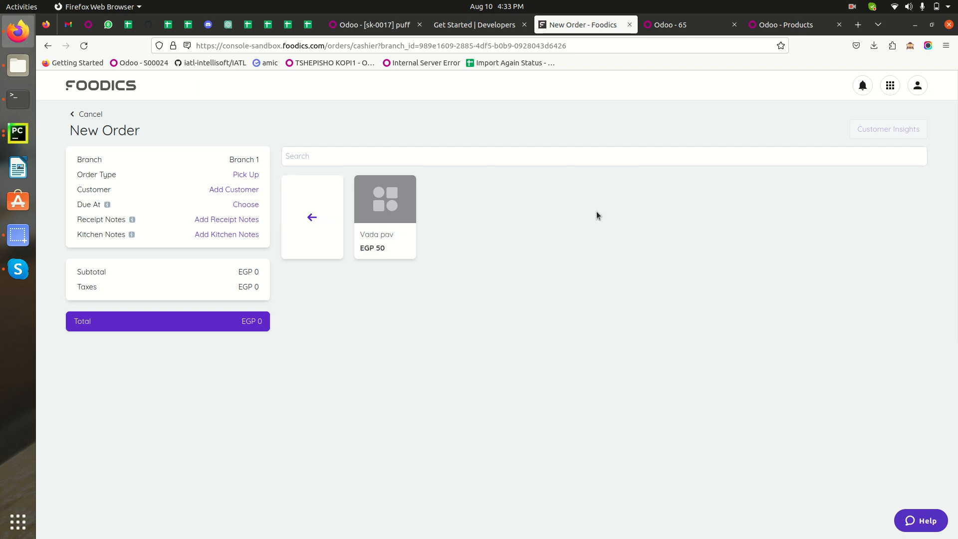
left_click(388, 212)
left_click(611, 188)
left_click(401, 256)
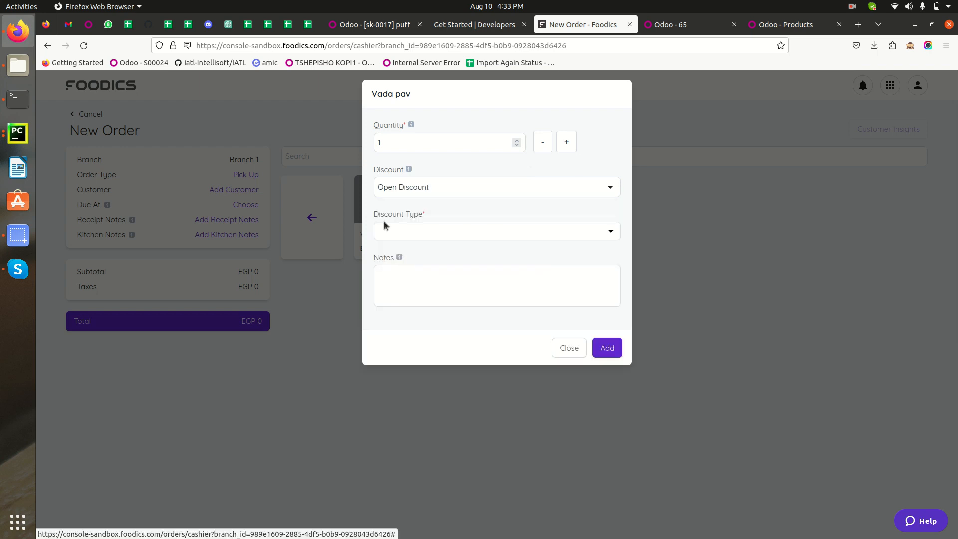
left_click(566, 143)
left_click(566, 143)
left_click(406, 231)
left_click(393, 249)
left_click(412, 271)
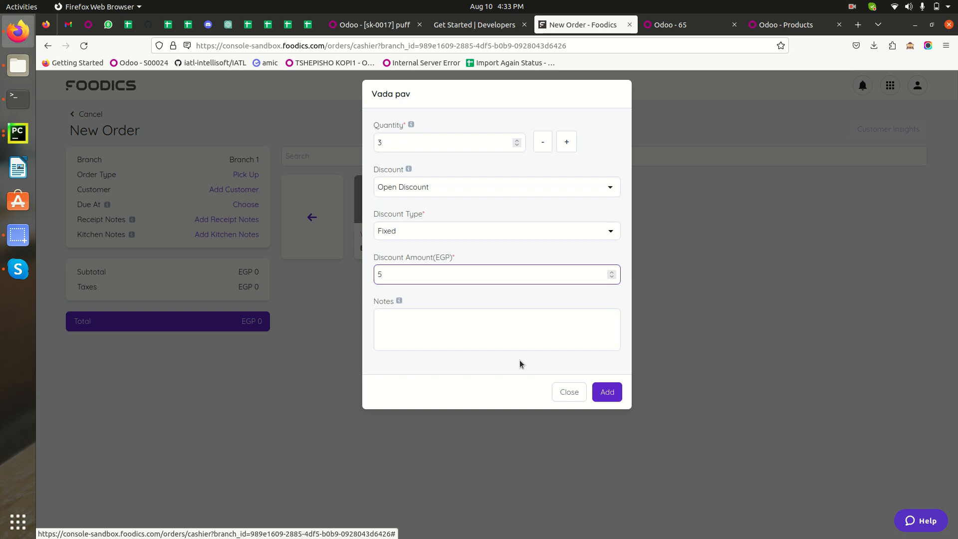
Add the Vada pav to the order with the note "Adding some Discount", and cancel the new order.
left_click(494, 334)
type("Add")
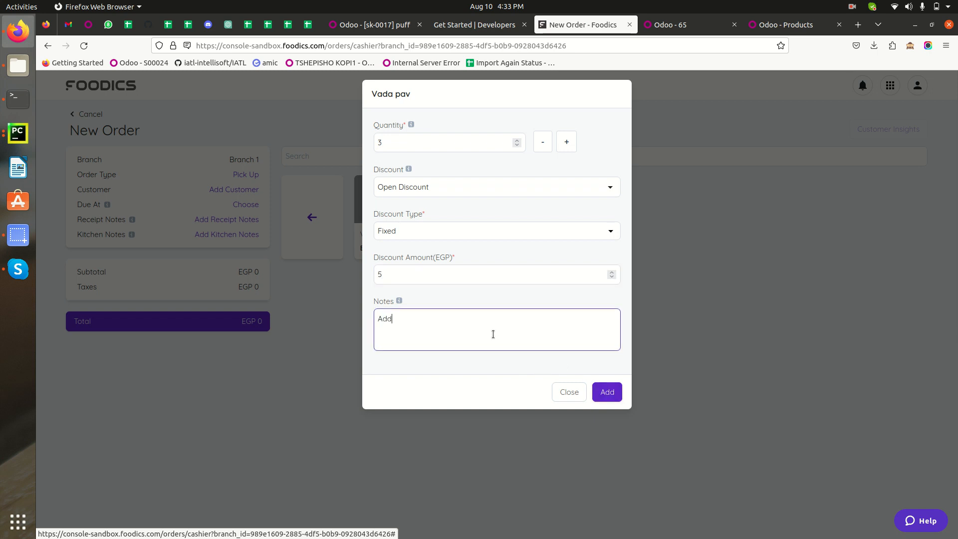
type("ing some Discount")
double_click(415, 320)
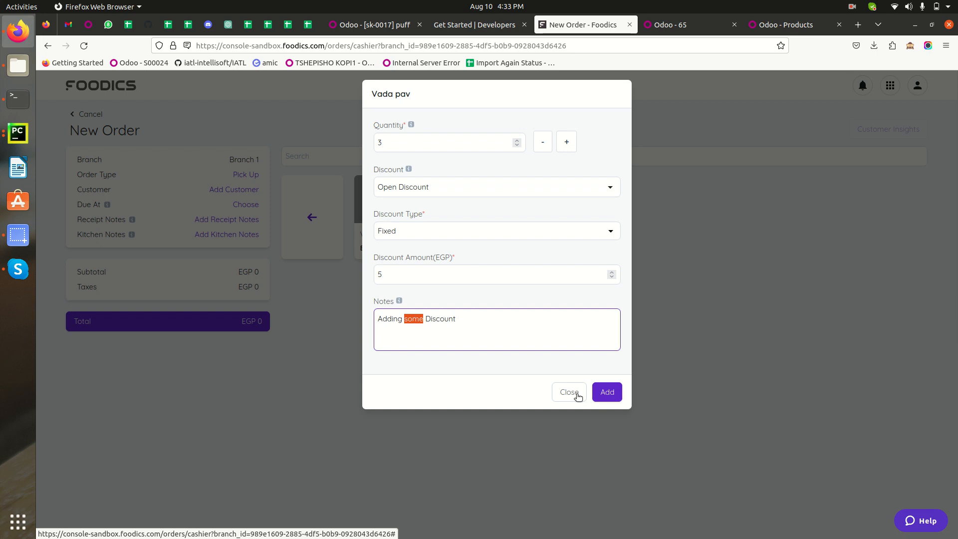
left_click(607, 391)
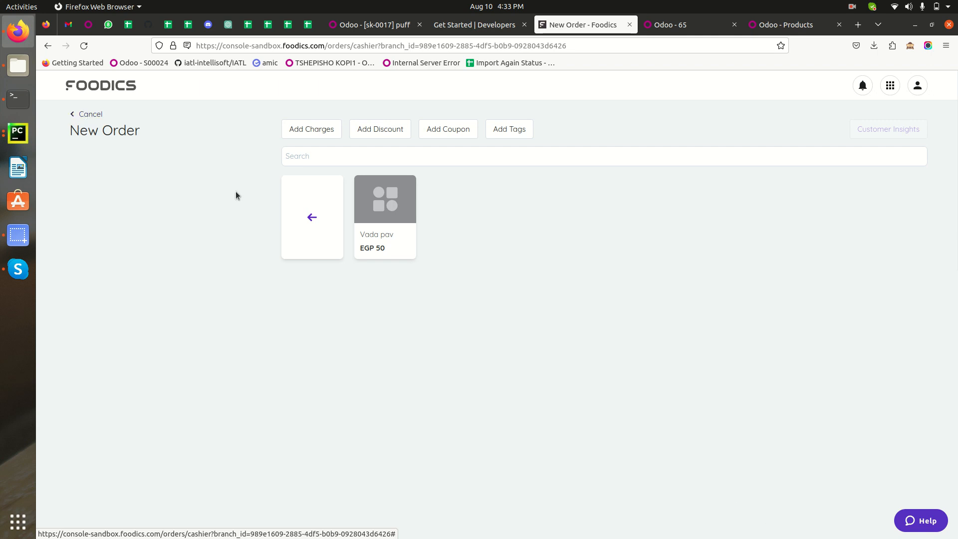
left_click(77, 116)
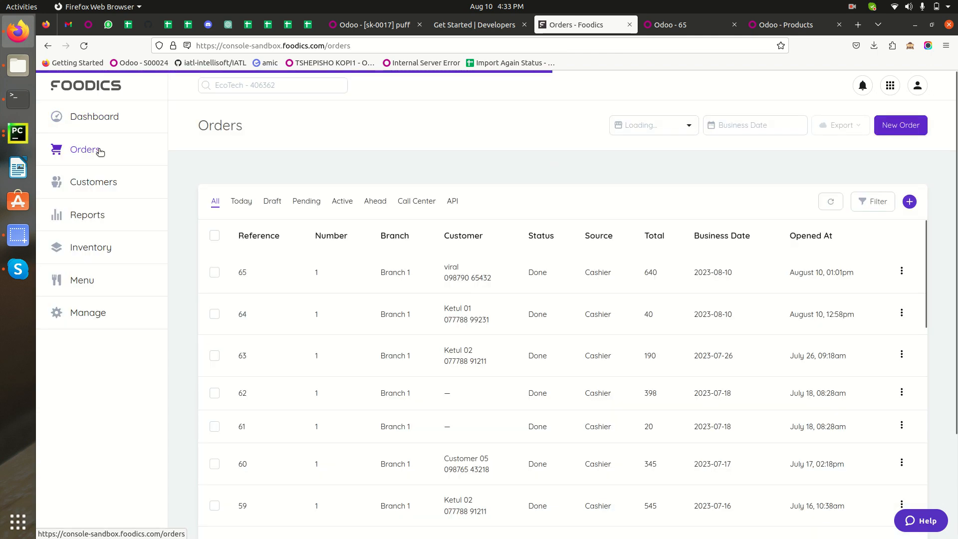
Start a new cashier order for Branch 1 (B01).
left_click(911, 131)
left_click(425, 150)
left_click(432, 195)
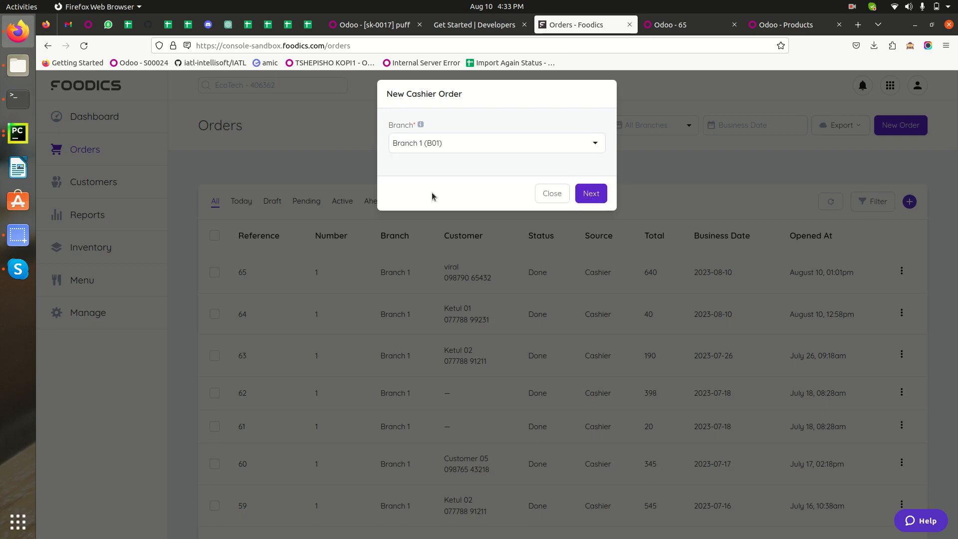
left_click(599, 193)
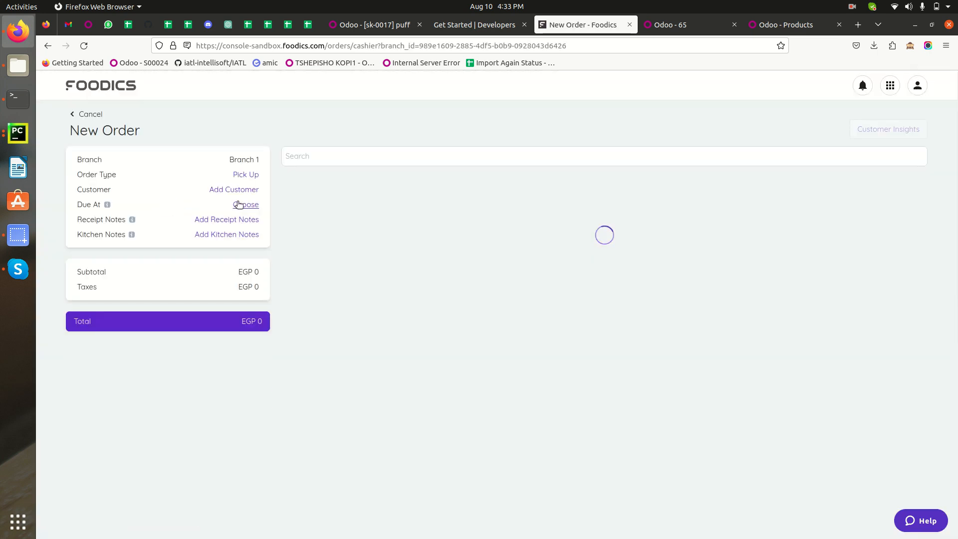
Assign the first customer in the customer list to the order.
left_click(245, 193)
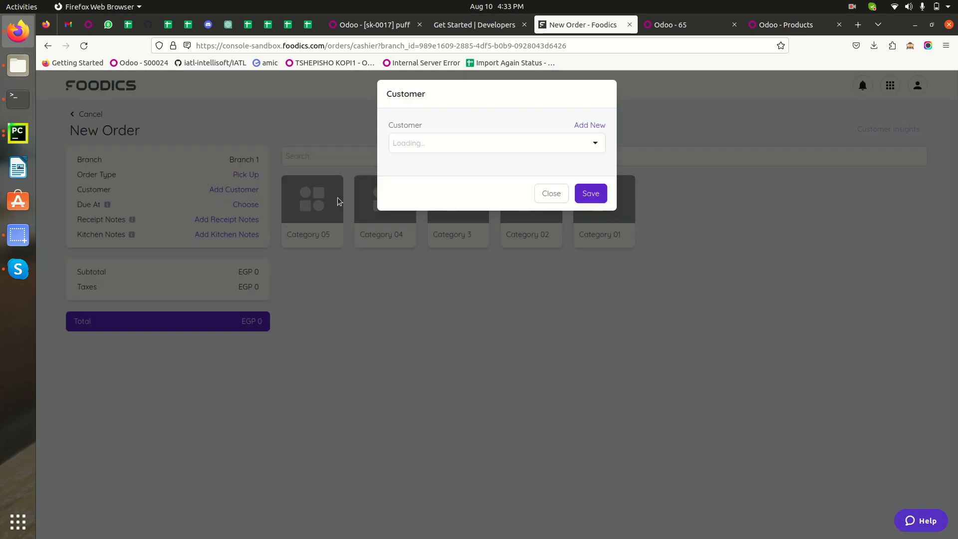
left_click(473, 149)
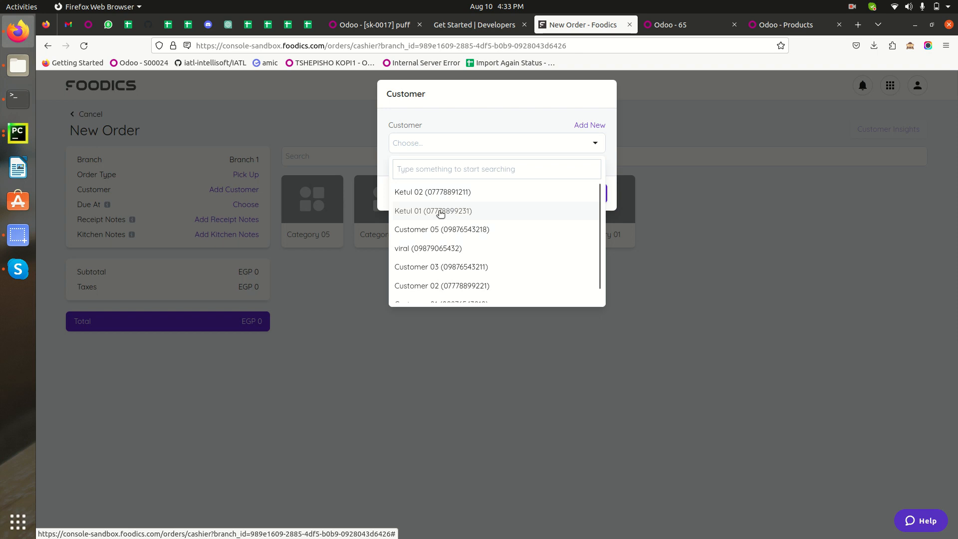
left_click(449, 194)
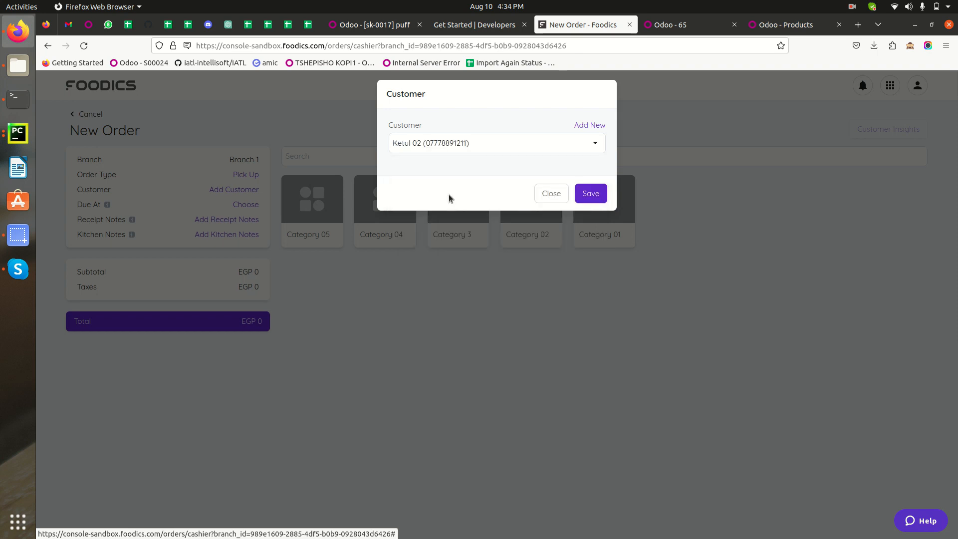
left_click(596, 195)
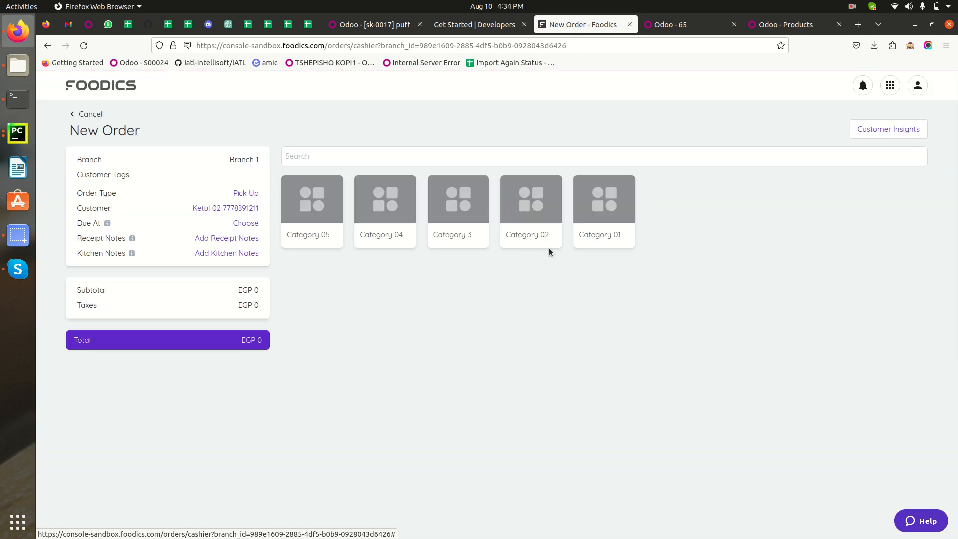
left_click(308, 216)
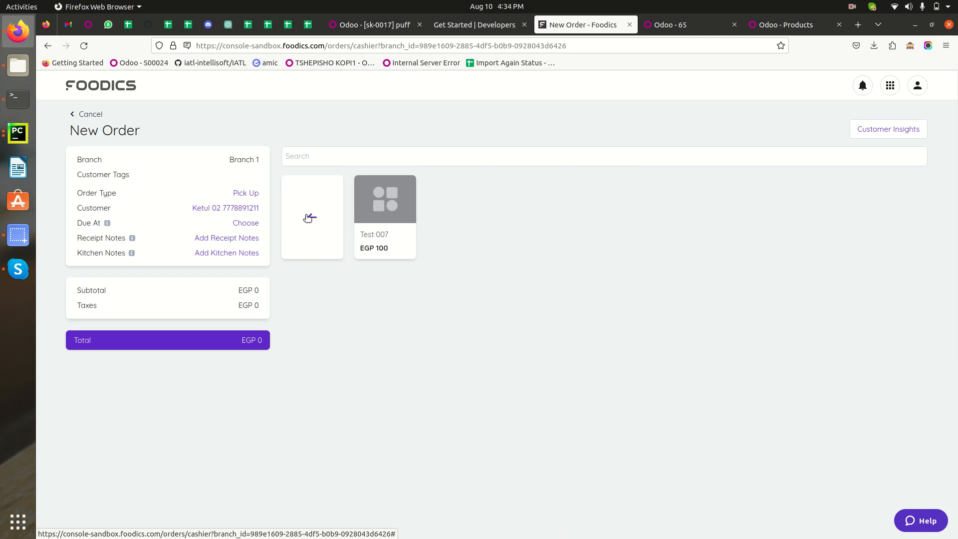
left_click(393, 217)
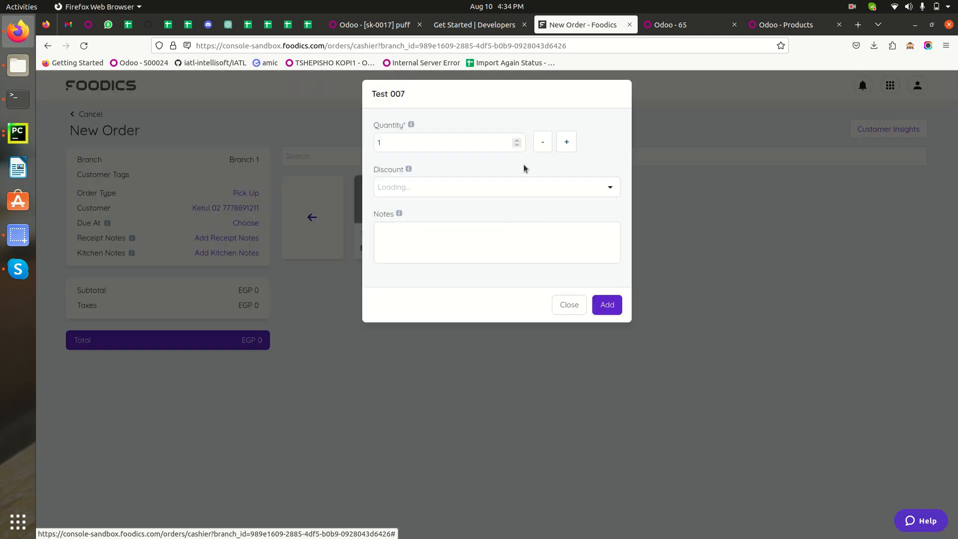
left_click(584, 305)
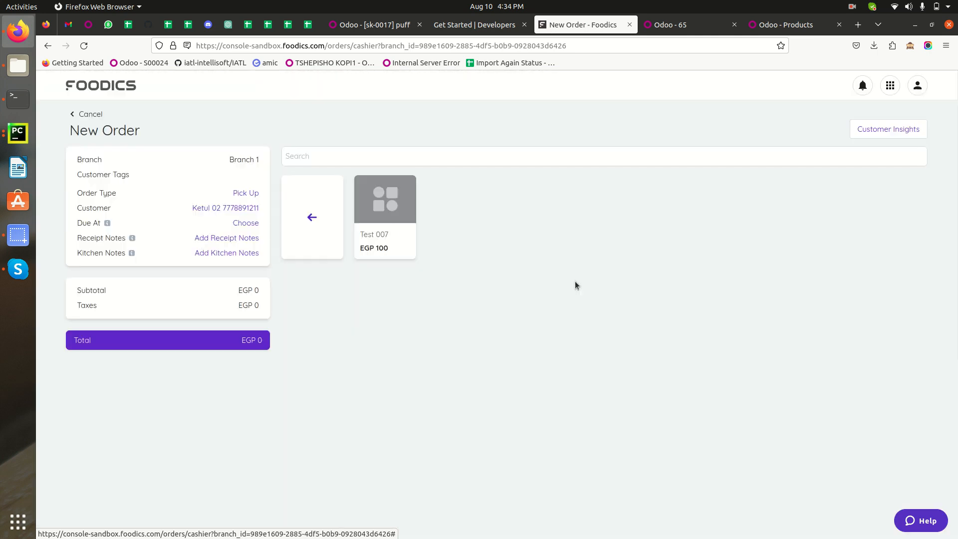
left_click(289, 216)
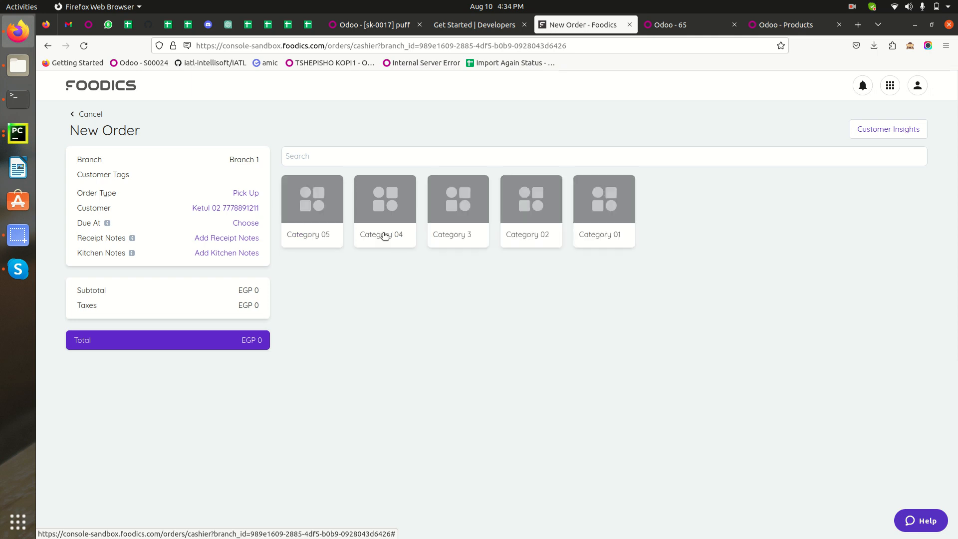
Add 1 Vada pav from Category 01 with a fixed Open Discount of EGP 5 and the note "Add 5 discount".
left_click(599, 215)
left_click(388, 197)
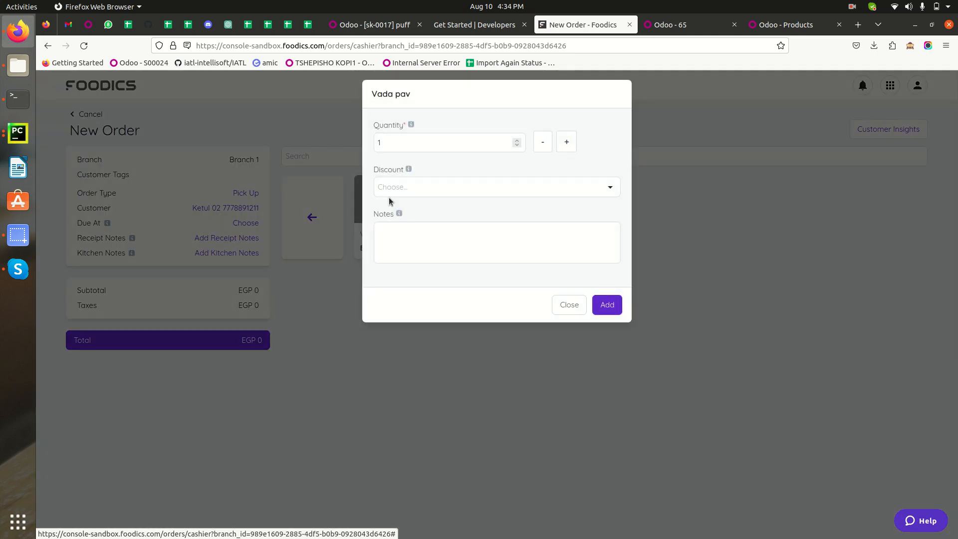
left_click(544, 187)
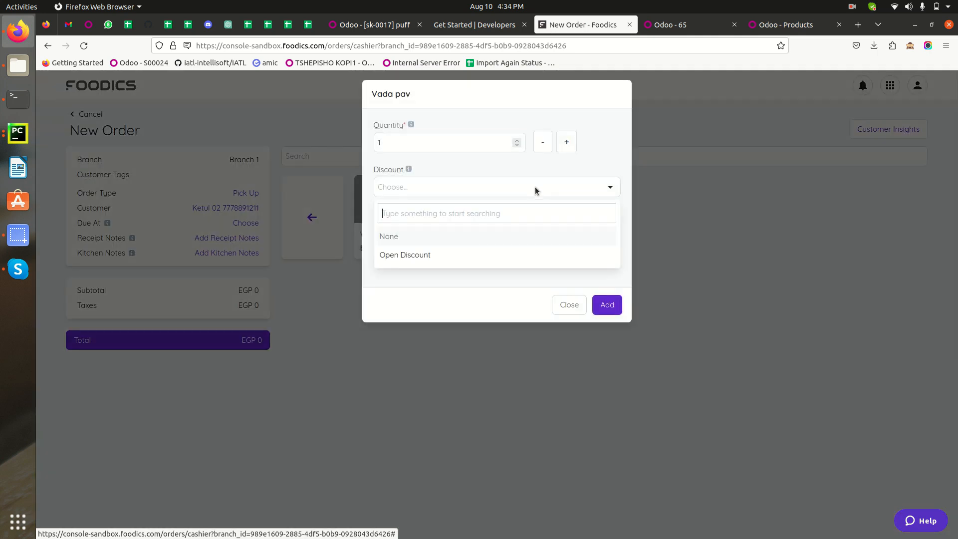
left_click(409, 259)
left_click(445, 233)
left_click(403, 249)
left_click(416, 275)
left_click(428, 332)
type("Add 5 discount")
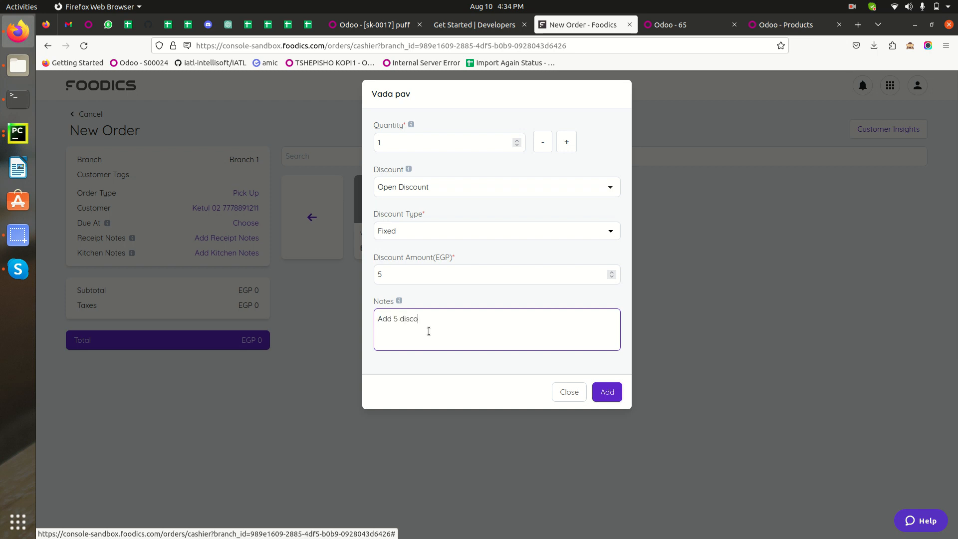
left_click(607, 392)
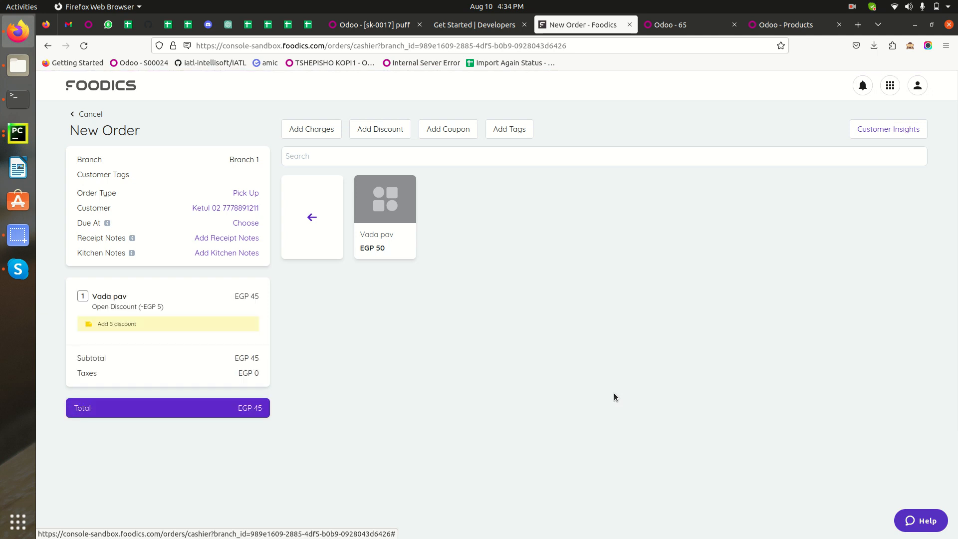
Choose pizza from Category 02 with quantity 2 and a percentage Open Discount of 10%.
left_click(316, 215)
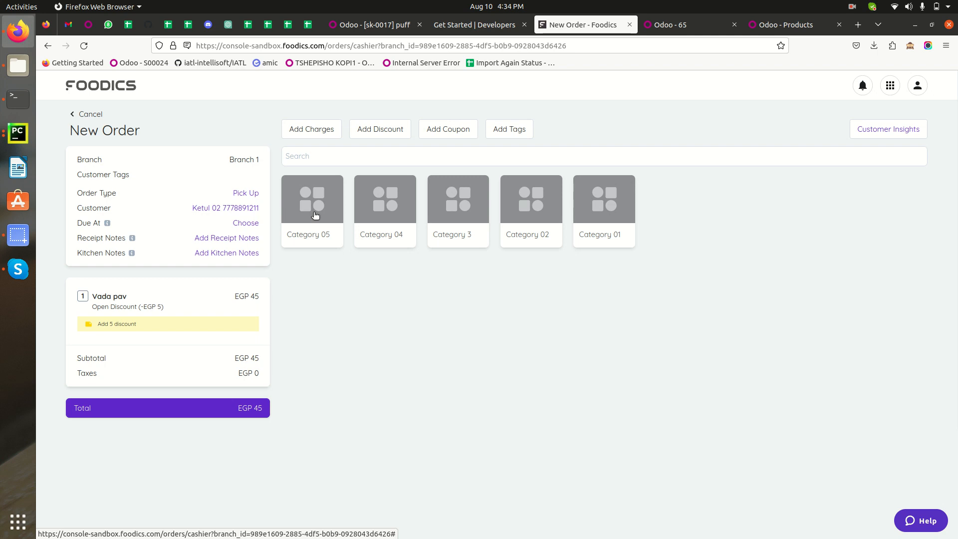
left_click(513, 207)
left_click(541, 207)
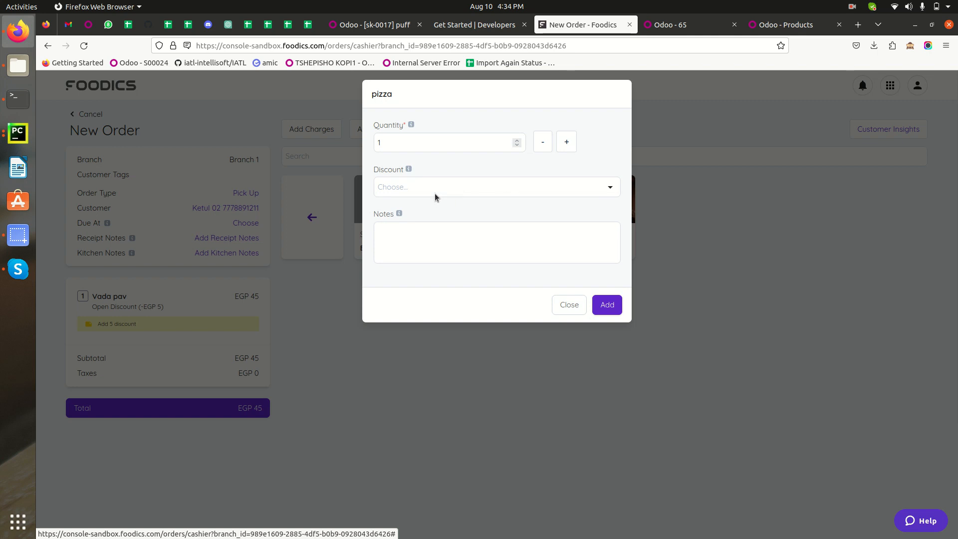
left_click(413, 188)
left_click(419, 255)
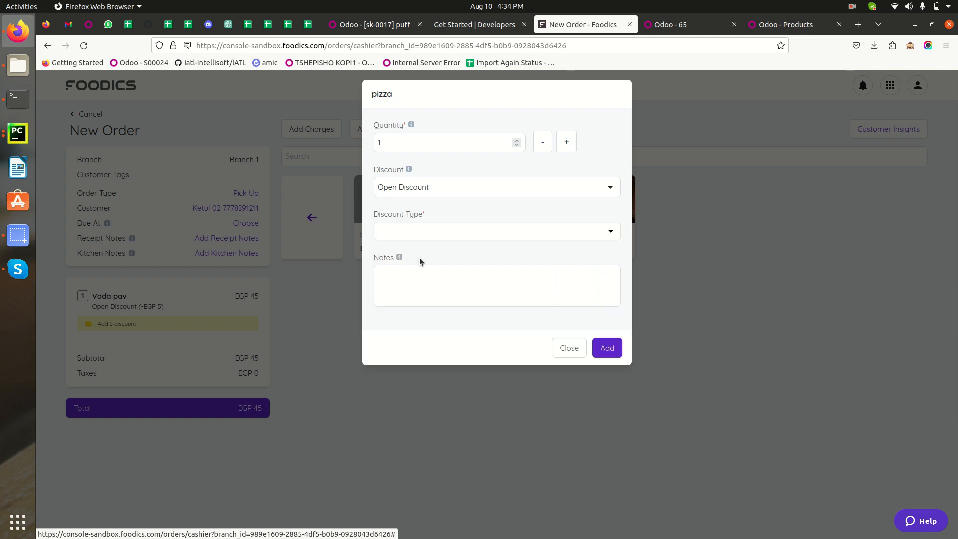
left_click(567, 142)
left_click(447, 230)
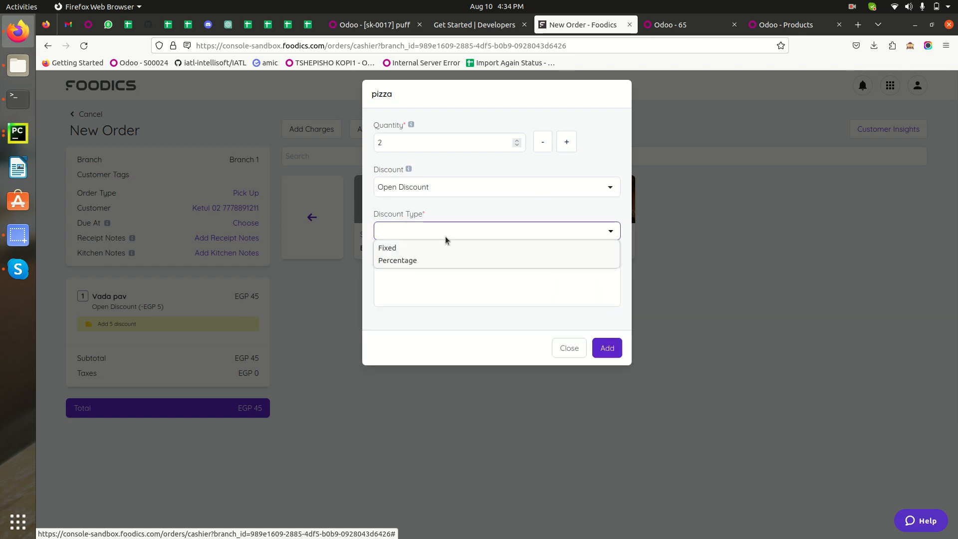
left_click(442, 257)
left_click(431, 278)
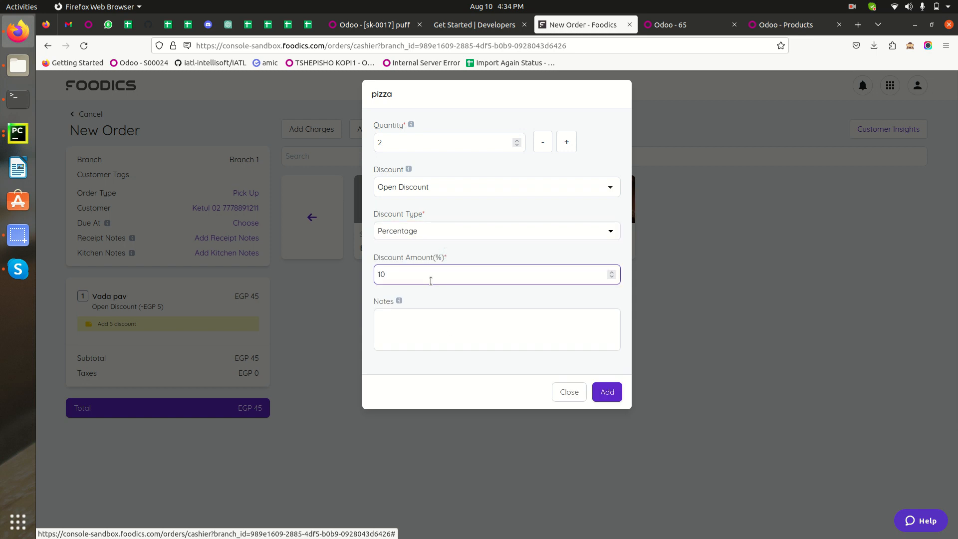
Enter the note "Added 10% Descount" for the pizza and add it to the order.
left_click(450, 334)
type("A")
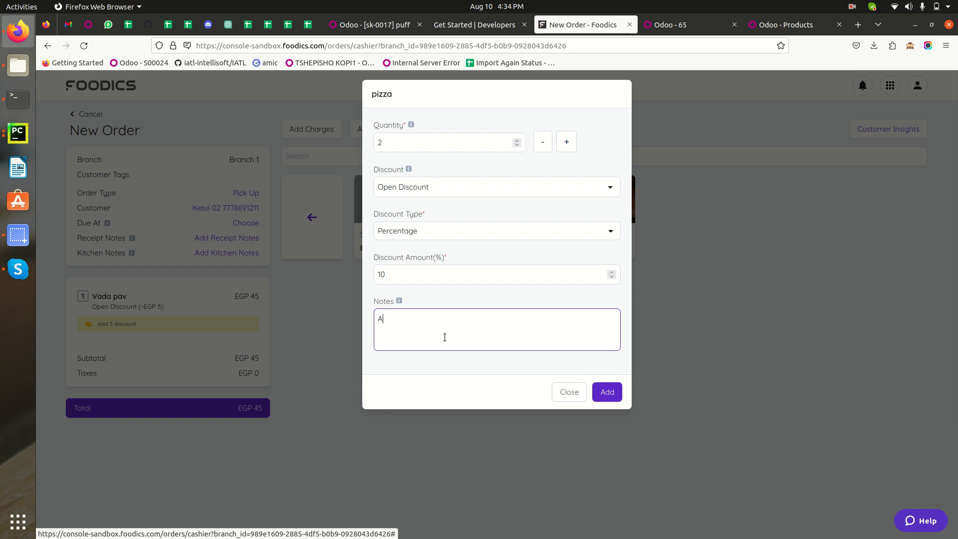
type("dded")
left_click(617, 390)
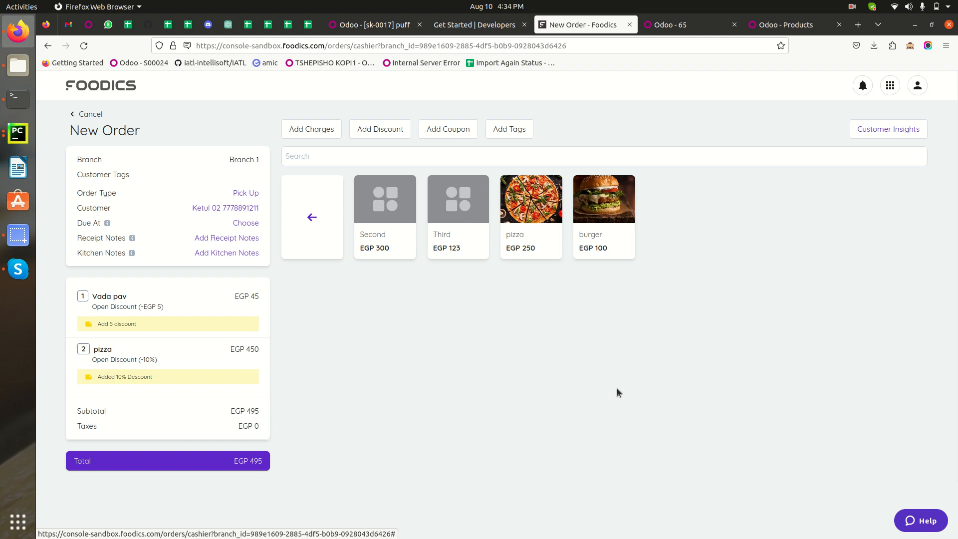
Pay the full EGP 495 for the order with the Bank payment method.
left_click(121, 463)
left_click(444, 153)
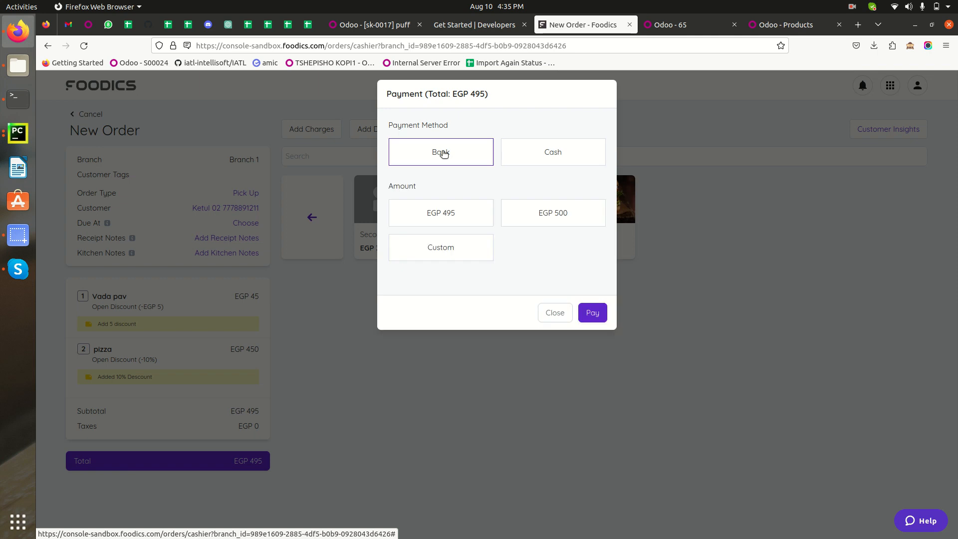
left_click(440, 221)
left_click(586, 314)
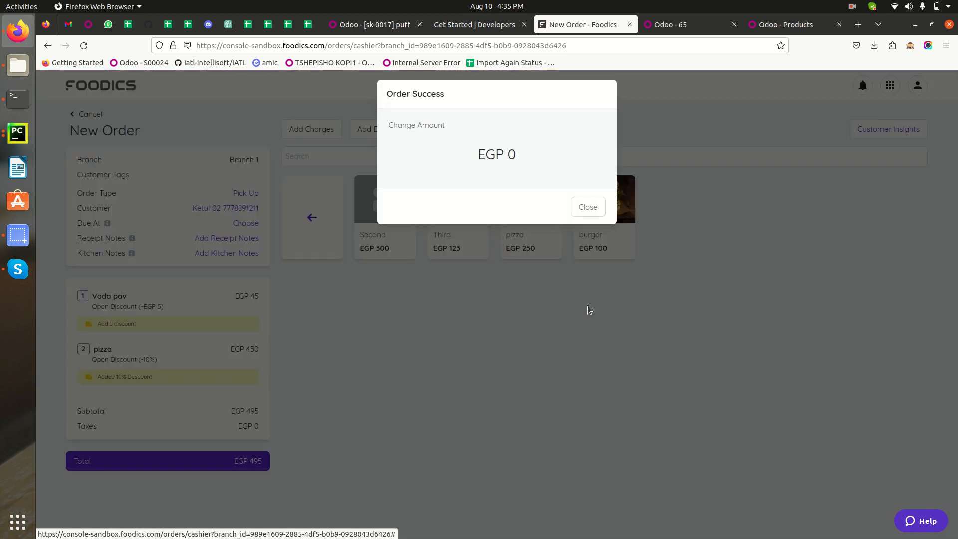
Switch to Odoo and open the newest order in Branch 1's Point of Sale orders.
left_click(682, 26)
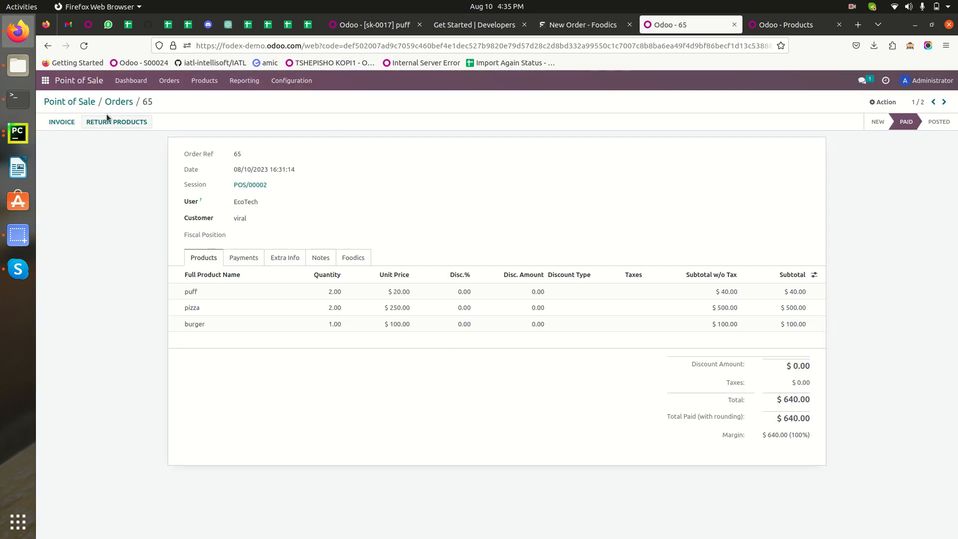
left_click(73, 103)
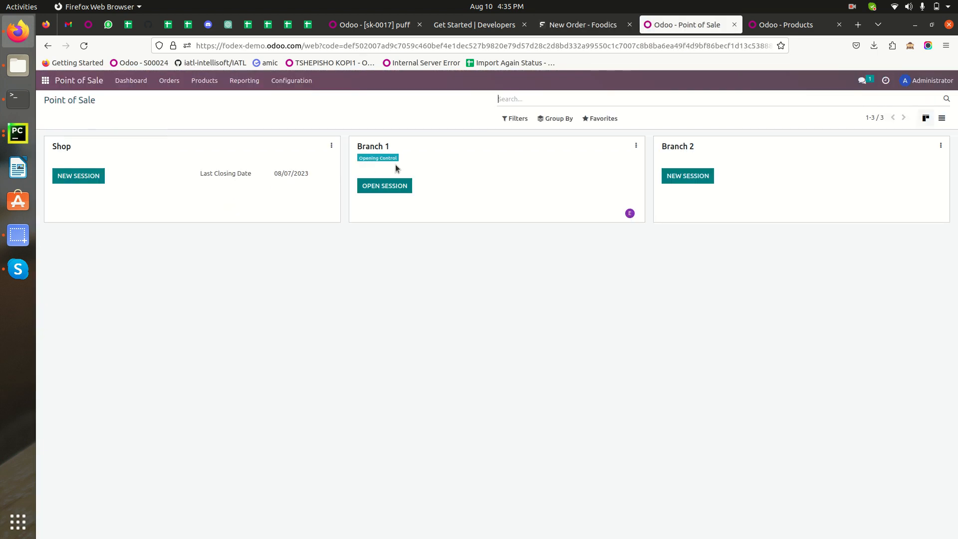
left_click(635, 146)
left_click(487, 181)
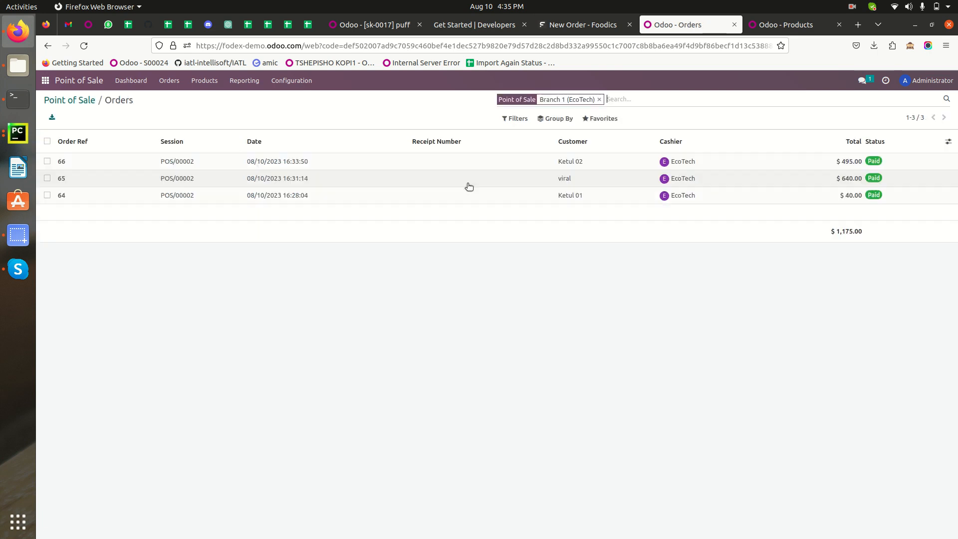
left_click(339, 165)
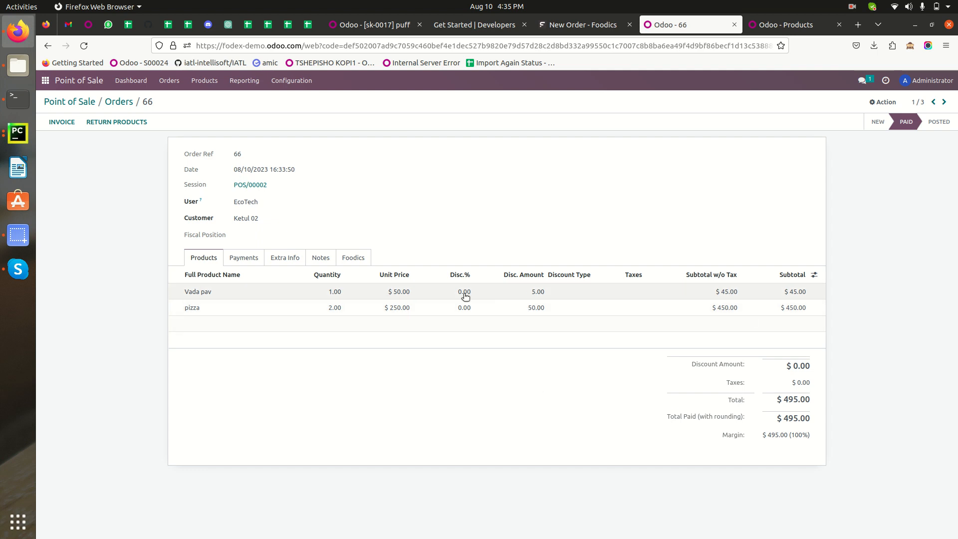
Examine the synced order's notes, product lines, total paid and payments, and return to the Branch 1 orders list.
left_click(324, 257)
left_click(212, 257)
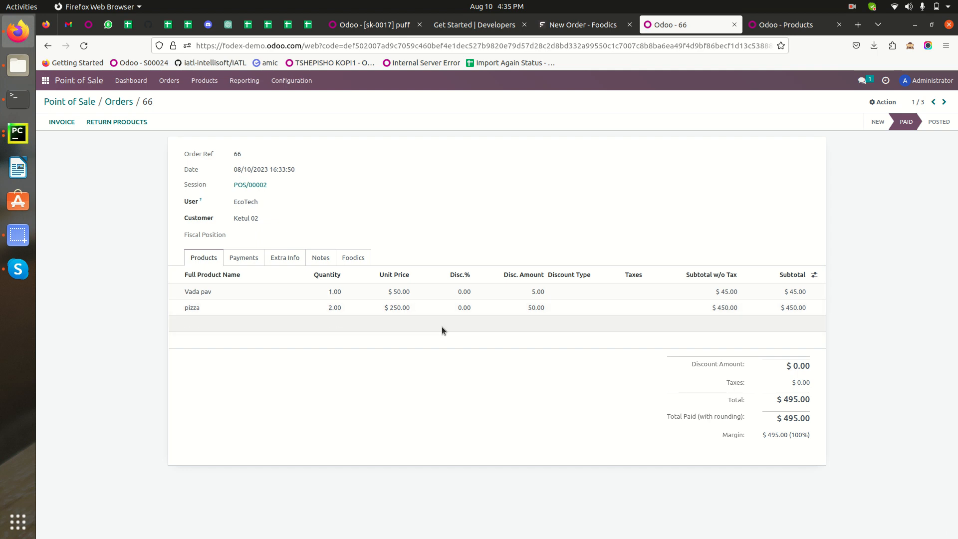
double_click(789, 421)
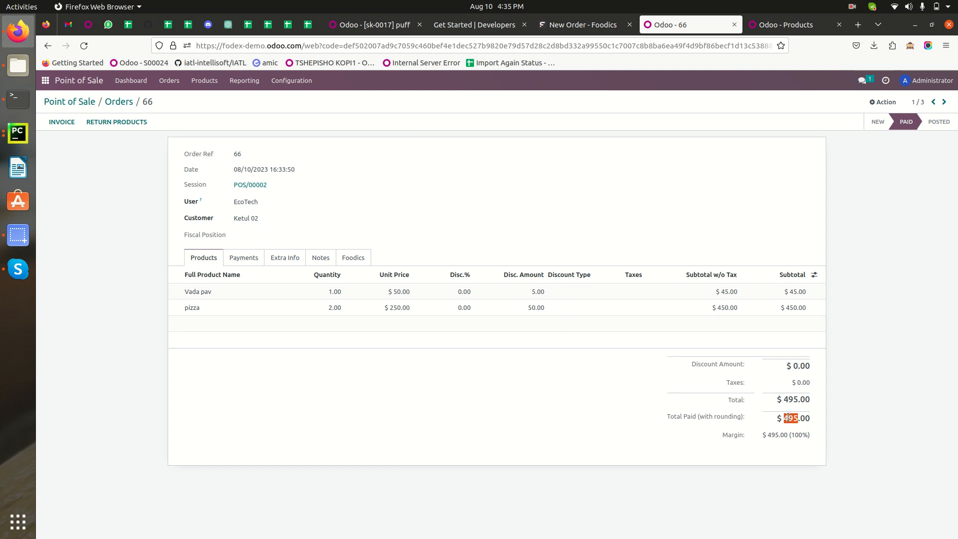
left_click(245, 258)
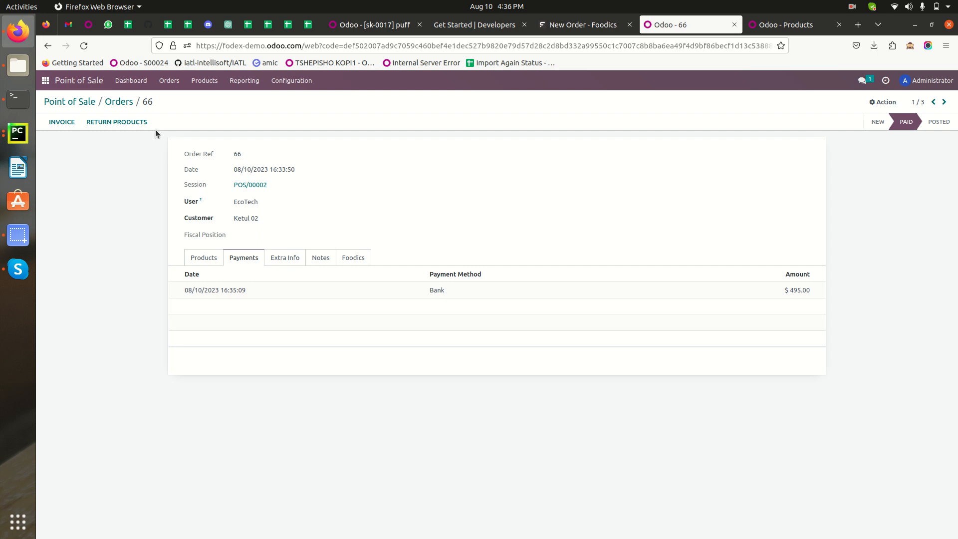
left_click(121, 101)
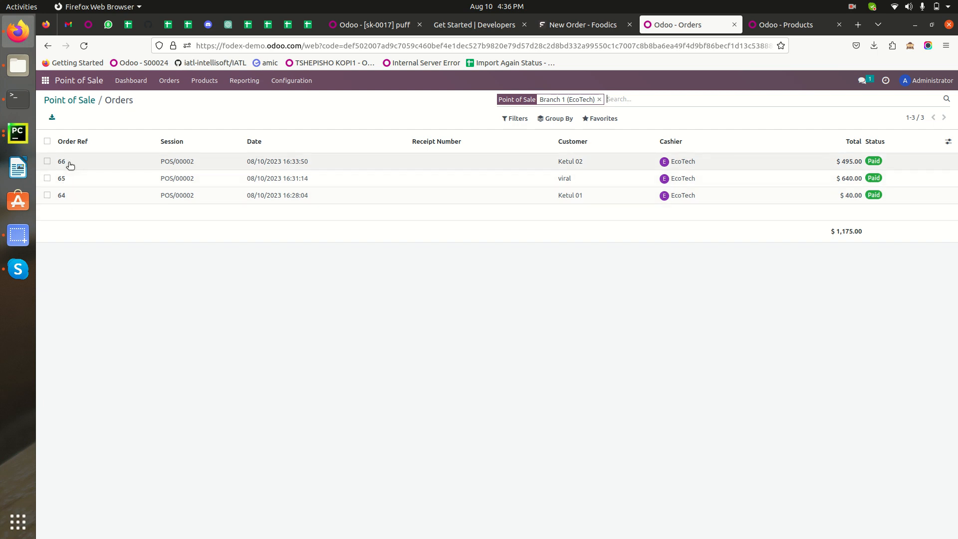
Switch to Foodics, dismiss the order success dialog and leave the new order for the orders list.
left_click(577, 25)
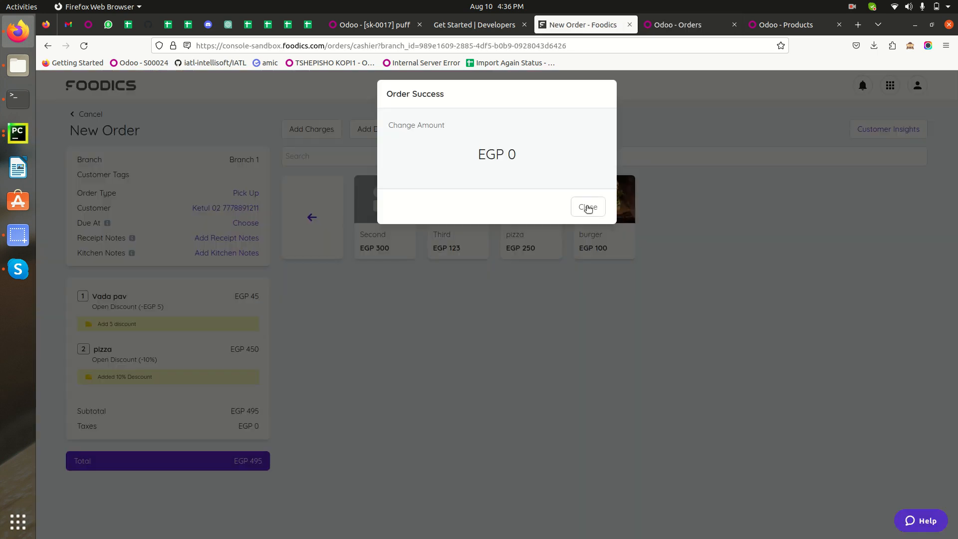
left_click(587, 207)
left_click(85, 114)
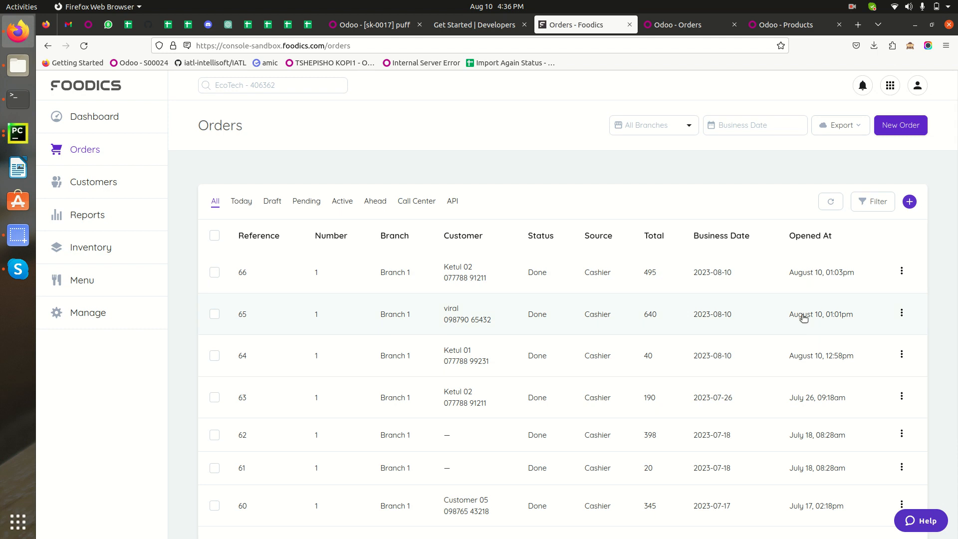
Review Branch 1's orders and the Point of Sale dashboard in Odoo, and return to Foodics.
left_click(686, 30)
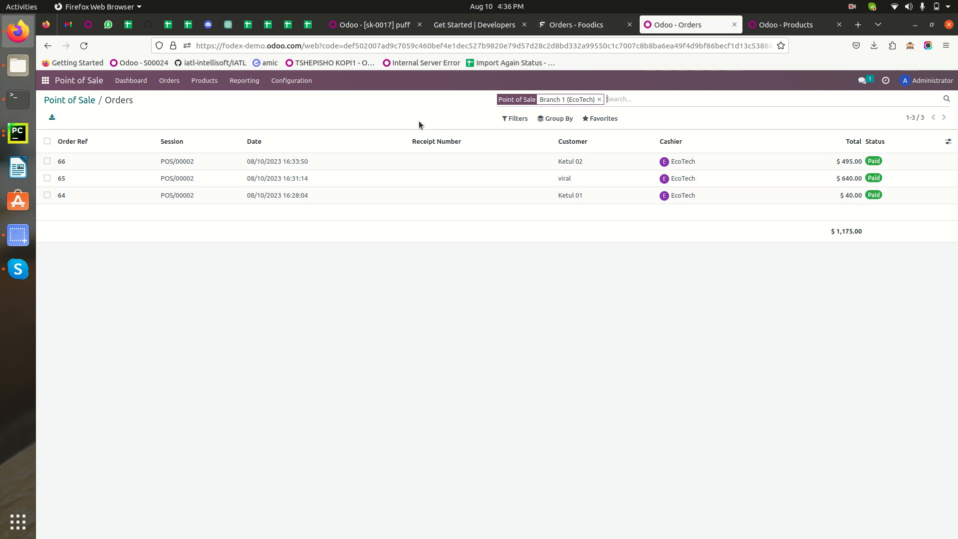
left_click(66, 102)
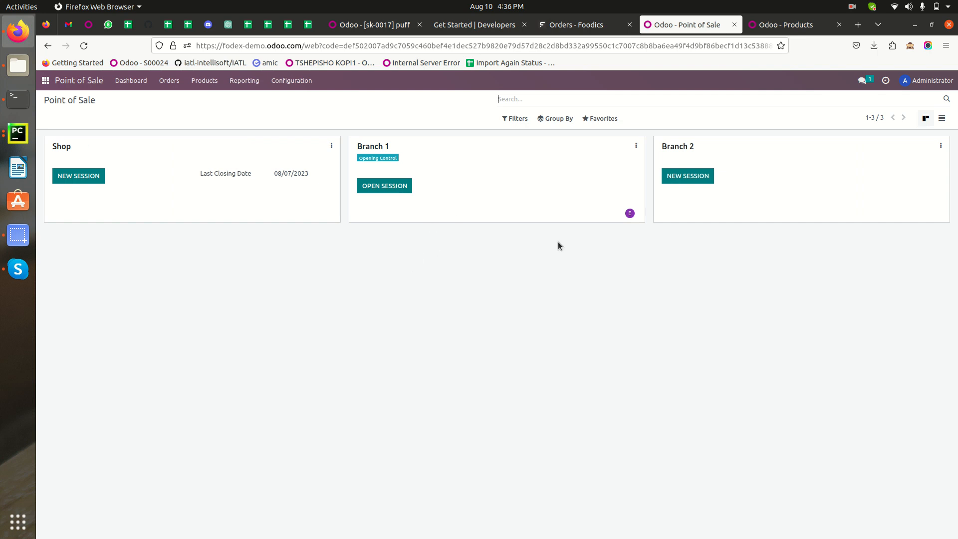
left_click(580, 26)
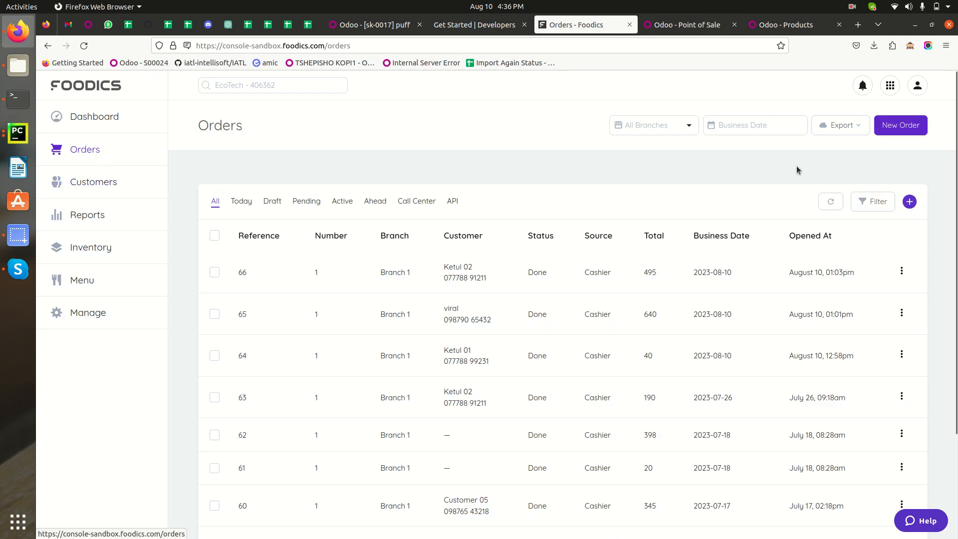
Create a new cashier order for Branch 2 (B02), checking the Branch 2 card on Odoo's Point of Sale dashboard along the way.
left_click(905, 128)
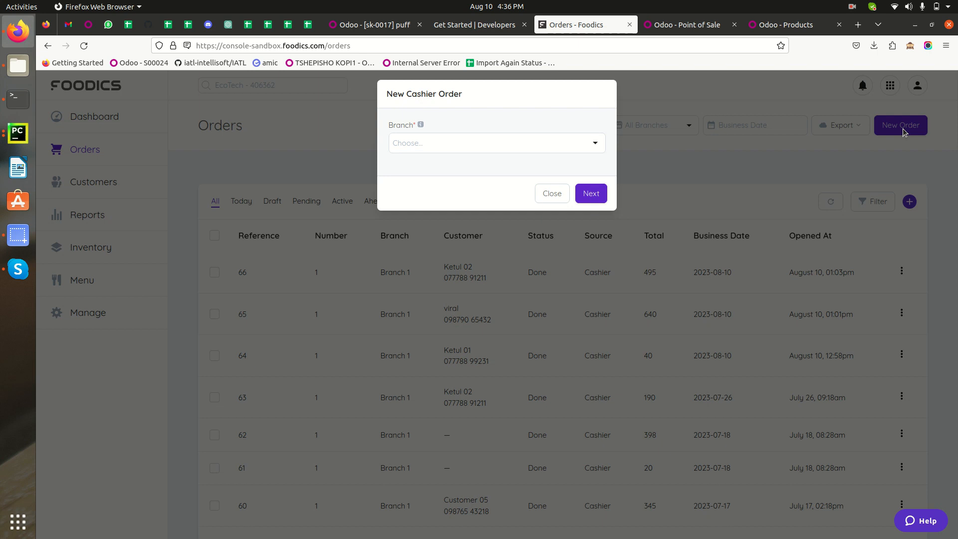
left_click(439, 145)
left_click(441, 214)
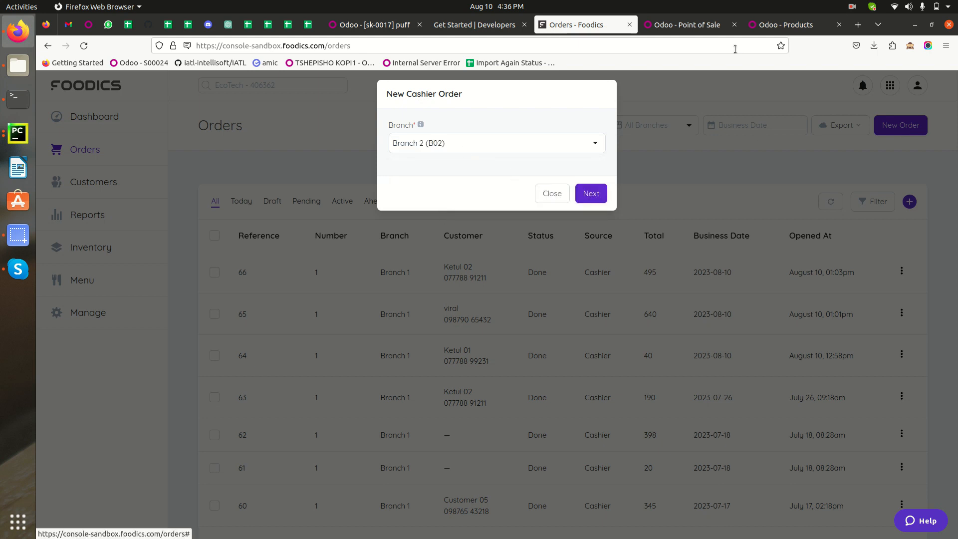
left_click(786, 24)
left_click(688, 24)
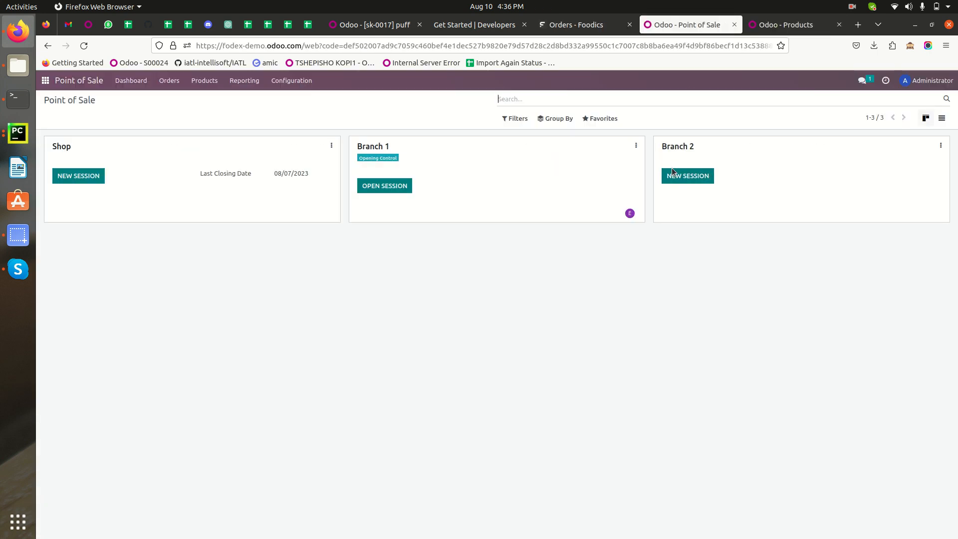
left_click(553, 22)
left_click(577, 192)
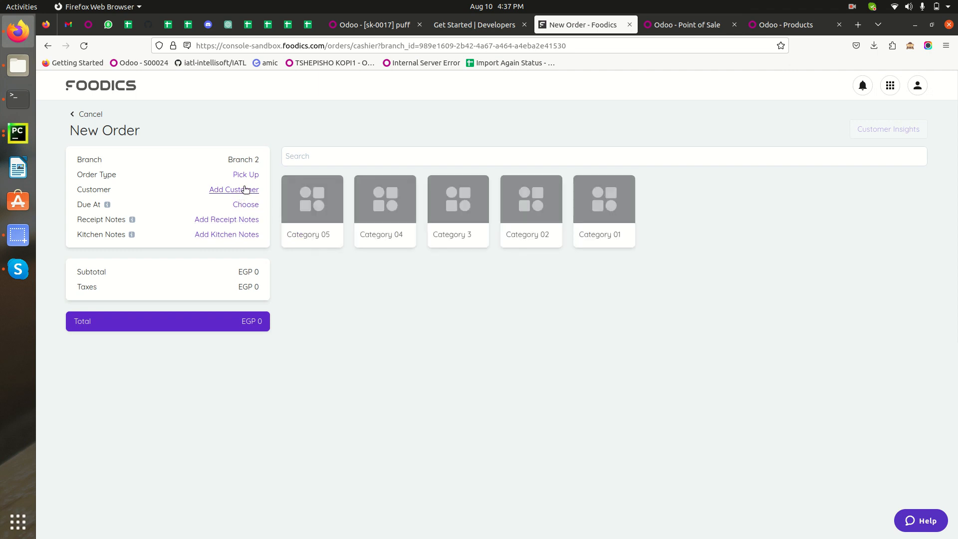
left_click(700, 31)
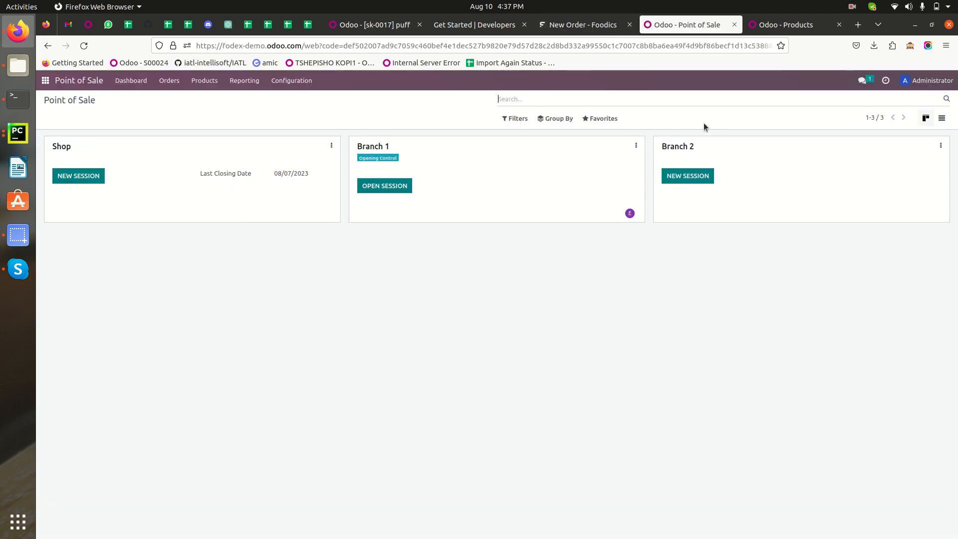
left_click(599, 28)
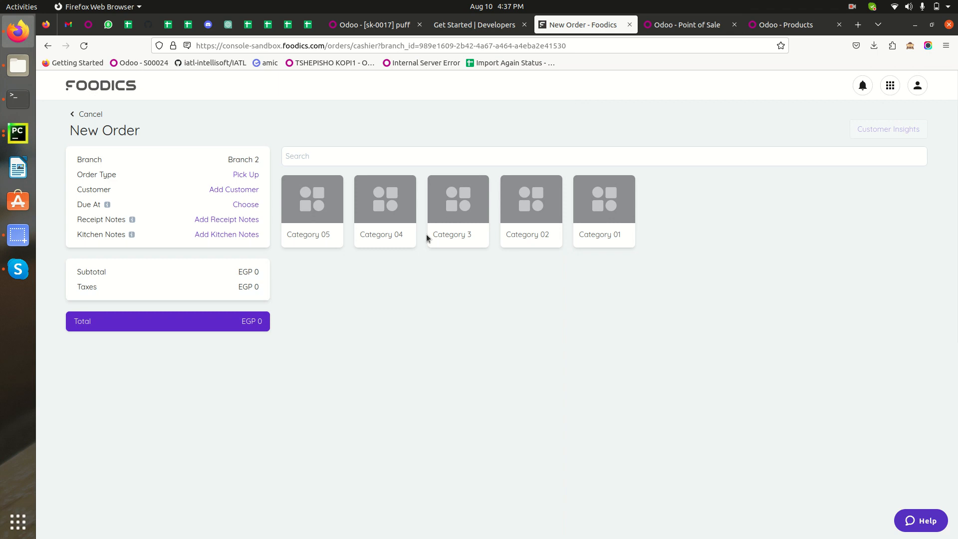
Add sandwich from Category 04 with quantity 2 and no discount to the Branch 2 order.
left_click(381, 218)
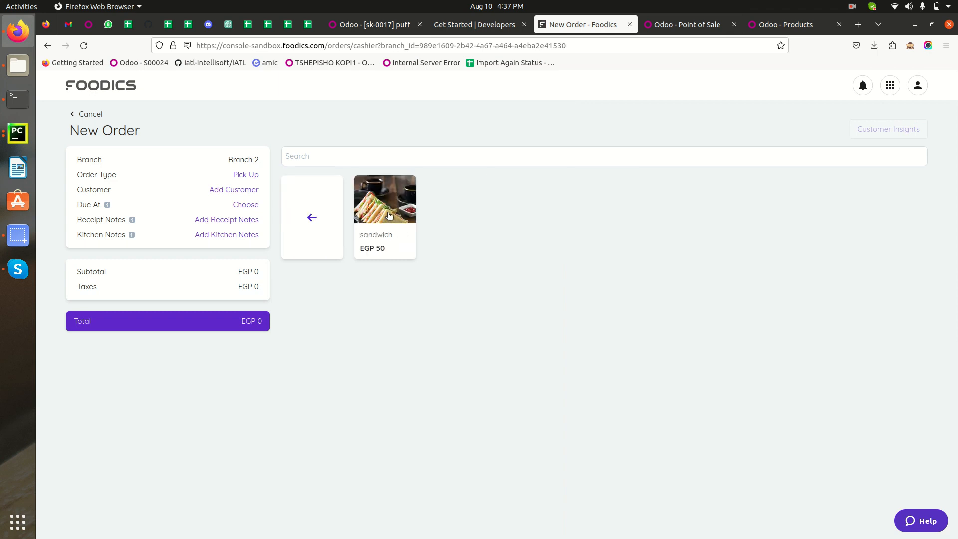
left_click(387, 213)
left_click(409, 189)
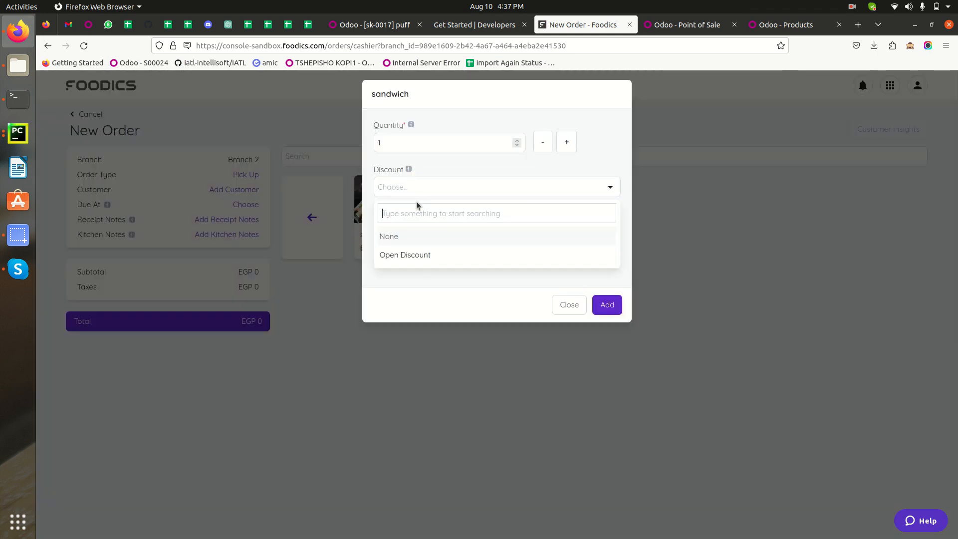
left_click(566, 143)
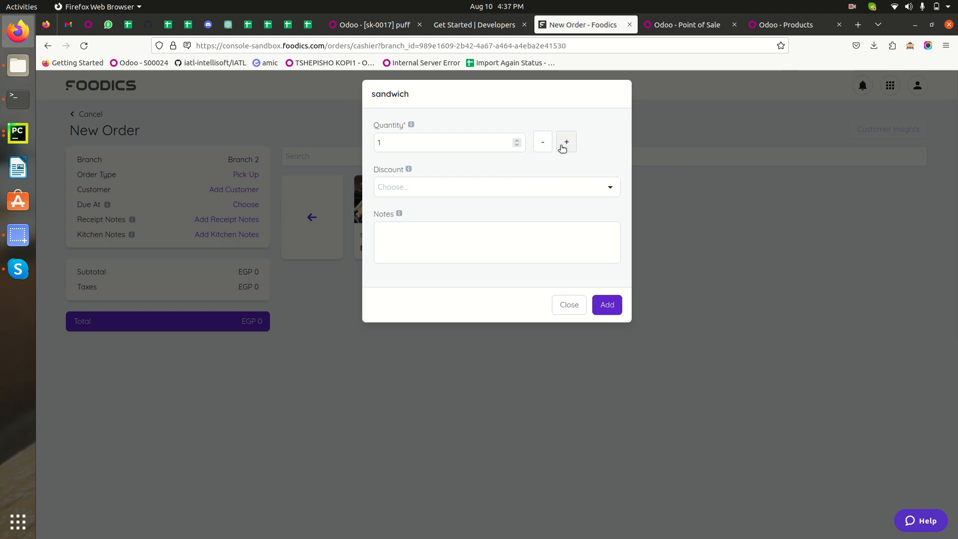
left_click(608, 304)
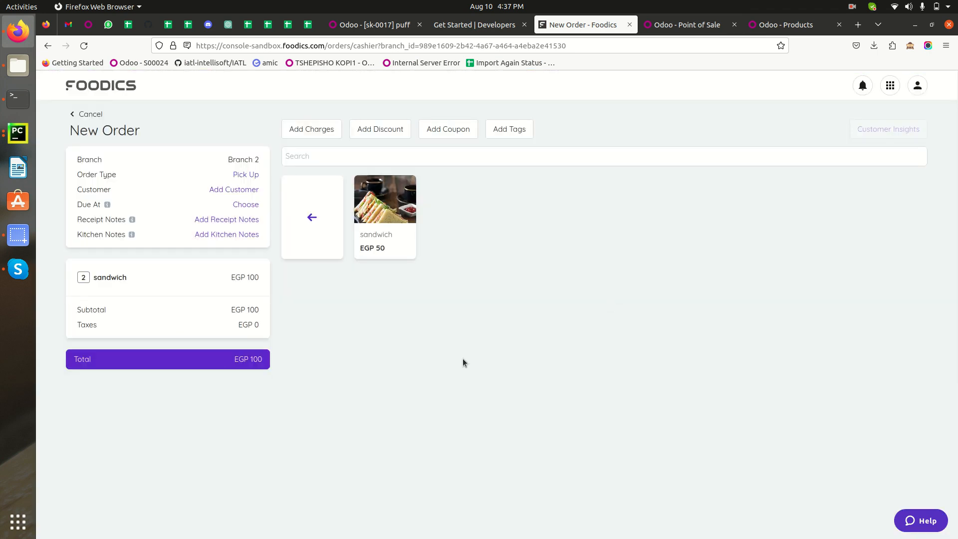
Try to pay for the sandwich order with the Cash payment method, and cancel the order.
left_click(165, 364)
left_click(556, 151)
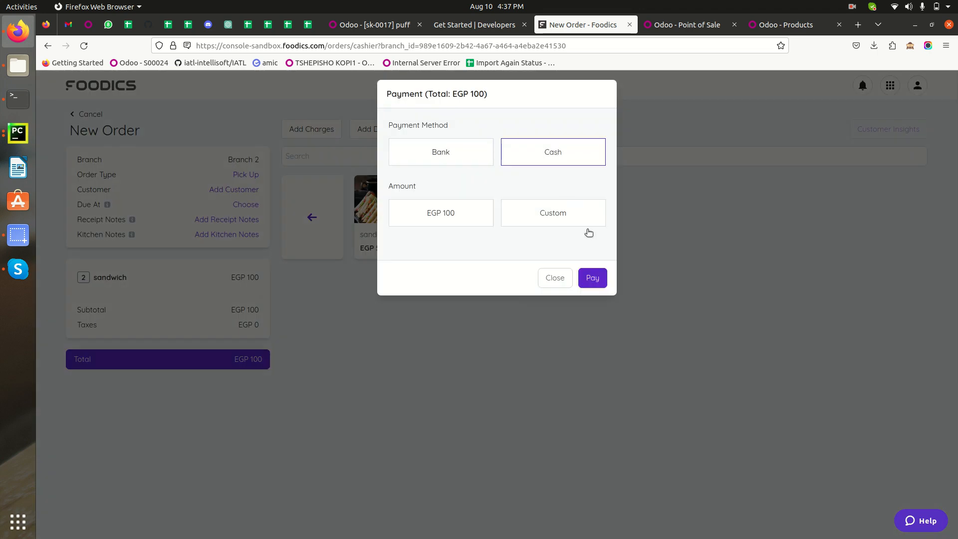
left_click(591, 279)
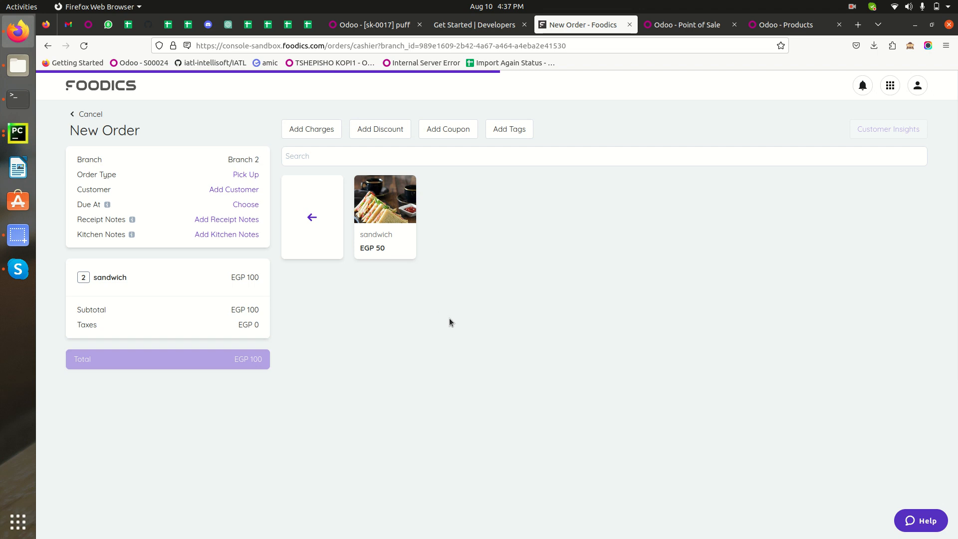
left_click(88, 116)
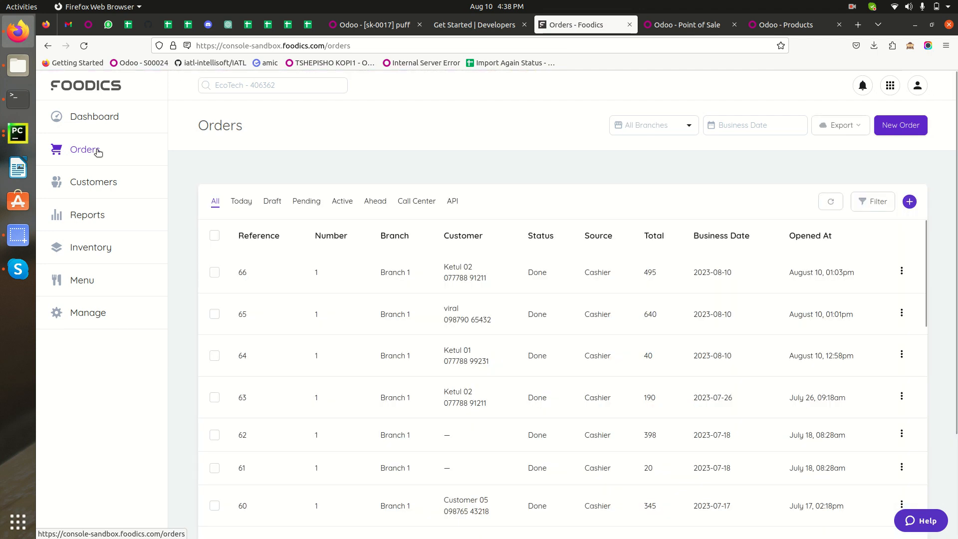
Start another cashier order for Branch 2 (B02).
left_click(902, 125)
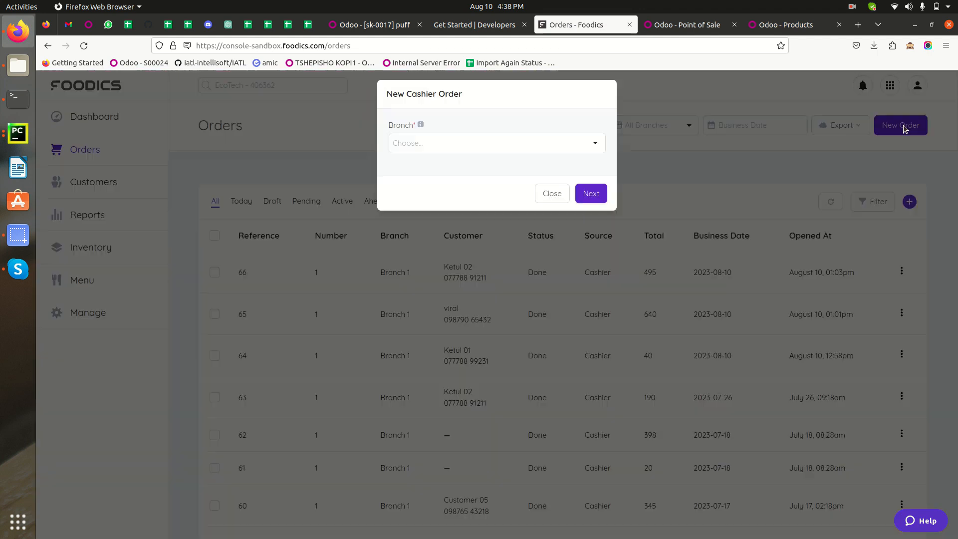
left_click(428, 143)
left_click(424, 210)
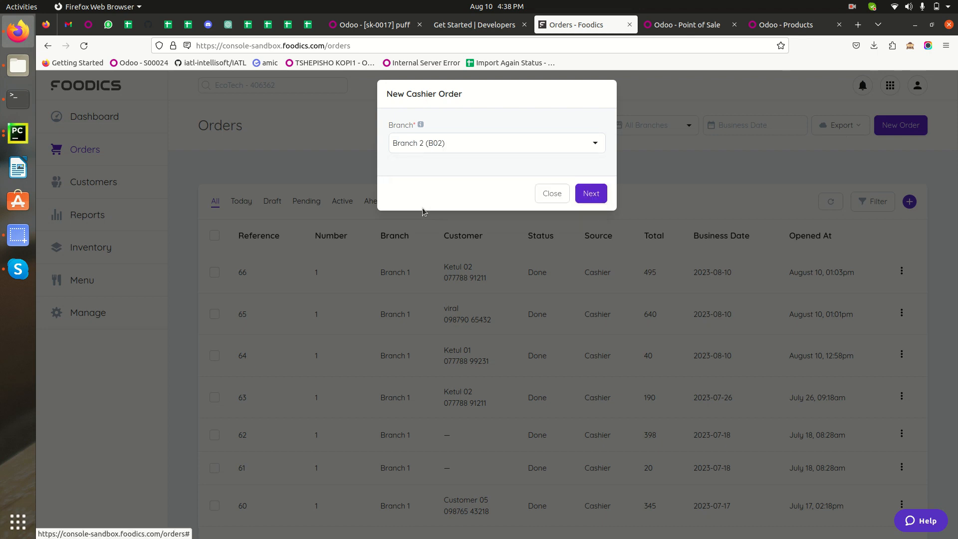
left_click(594, 193)
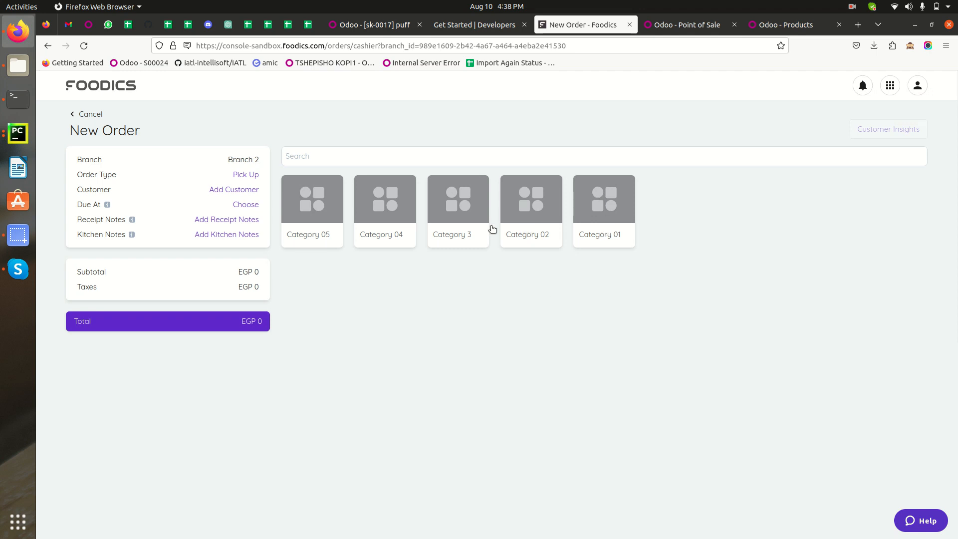
Add 2 sandwiches from Category 04 to the new order without a discount.
left_click(385, 218)
left_click(388, 210)
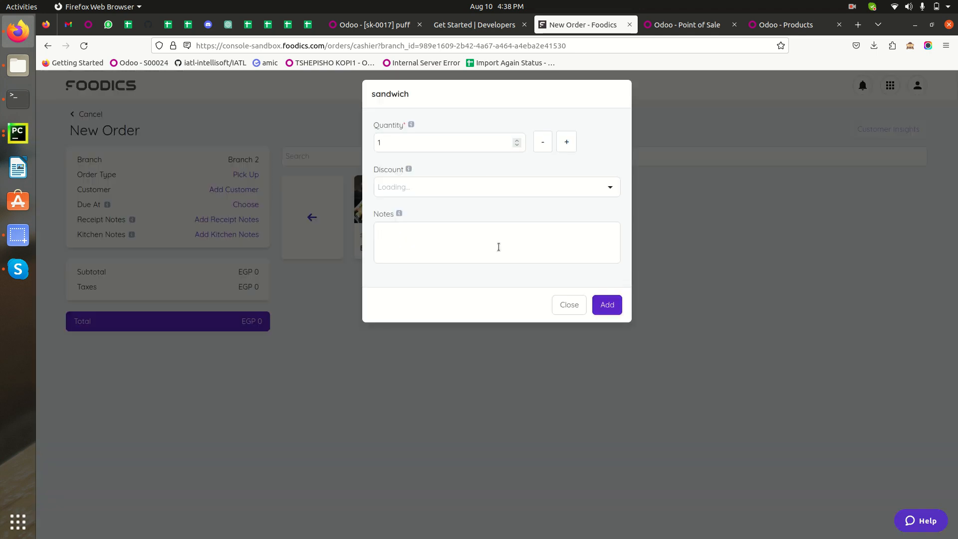
left_click(566, 142)
left_click(433, 192)
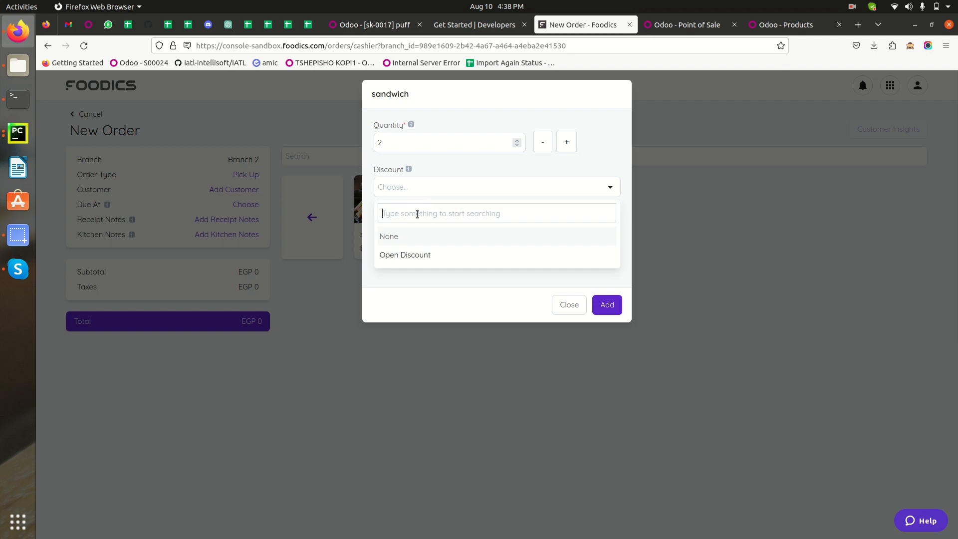
left_click(603, 305)
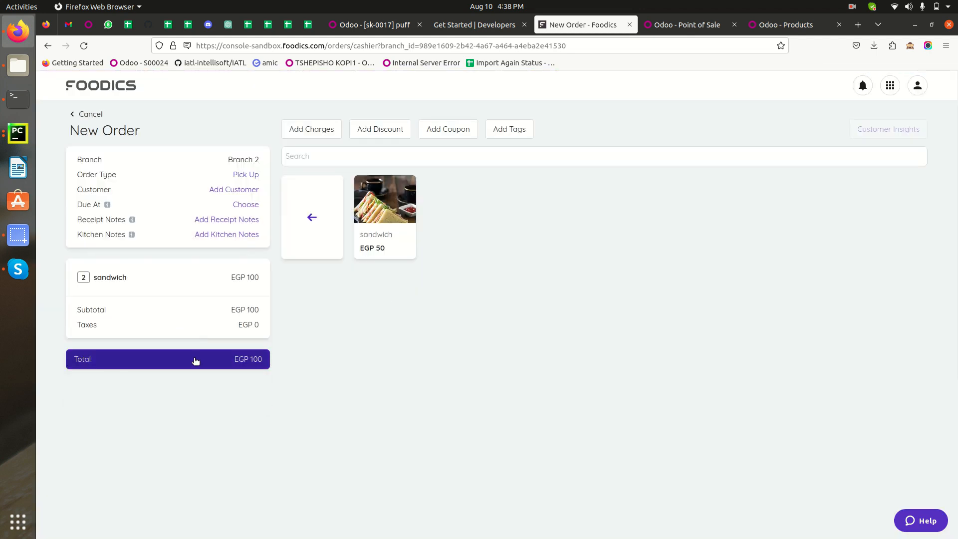
Pay the full amount of the Branch 2 sandwich order with the Bank payment method and dismiss the order confirmation.
left_click(195, 361)
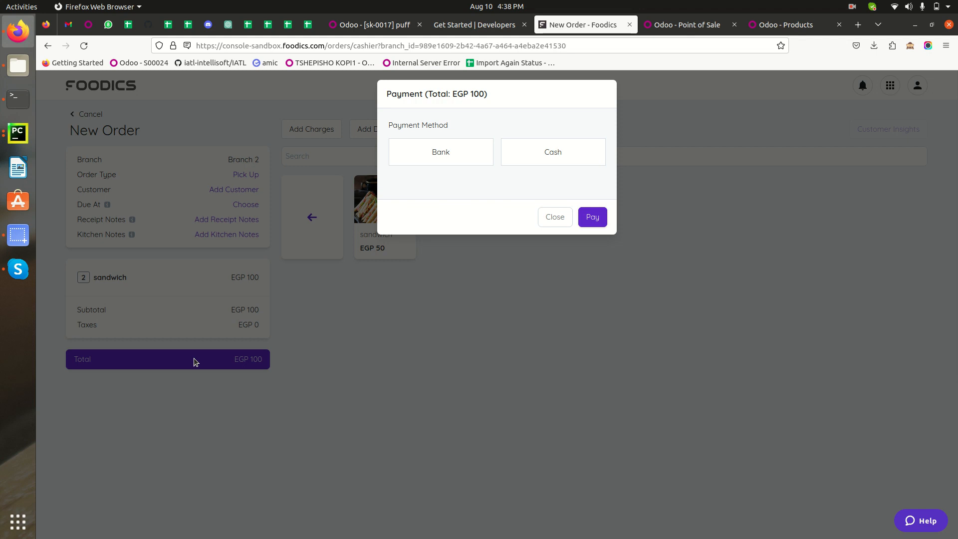
left_click(437, 153)
left_click(438, 224)
left_click(595, 278)
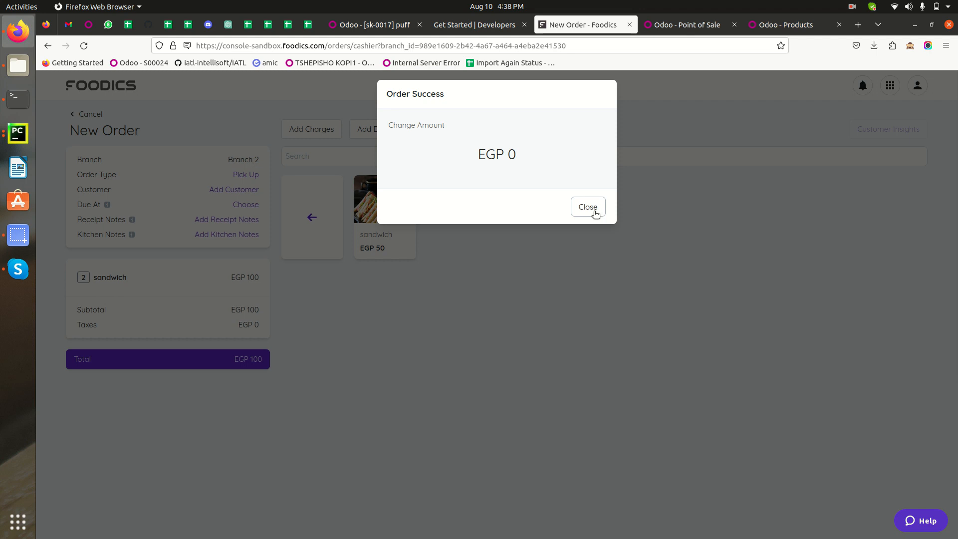
left_click(579, 207)
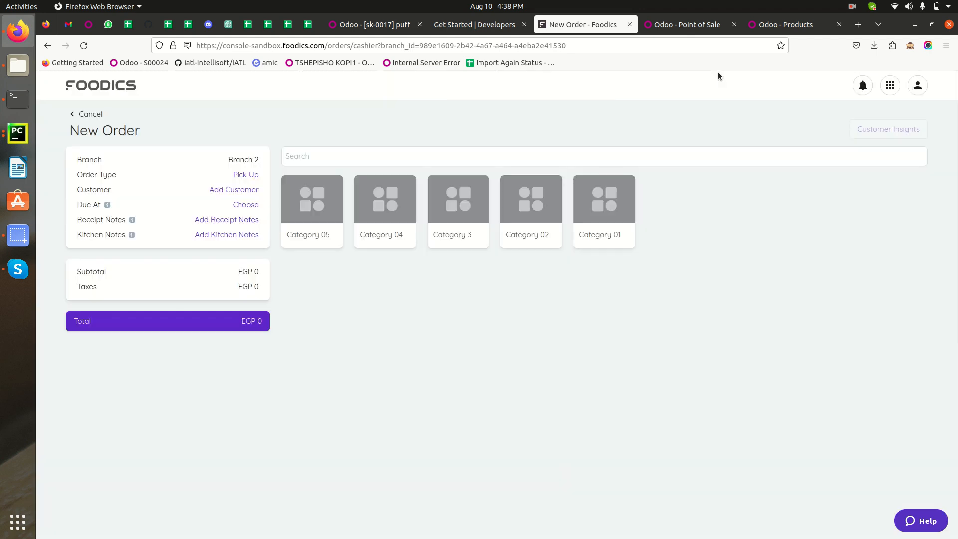
Switch to Odoo Point of Sale, examine the product lines of Branch 2's synced sandwich order, and return to the dashboard.
left_click(696, 31)
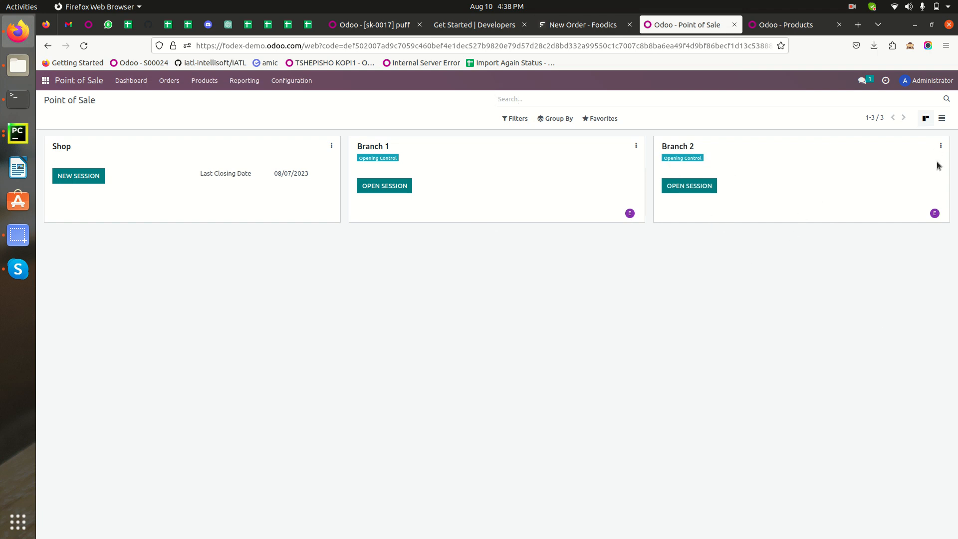
left_click(941, 145)
left_click(767, 183)
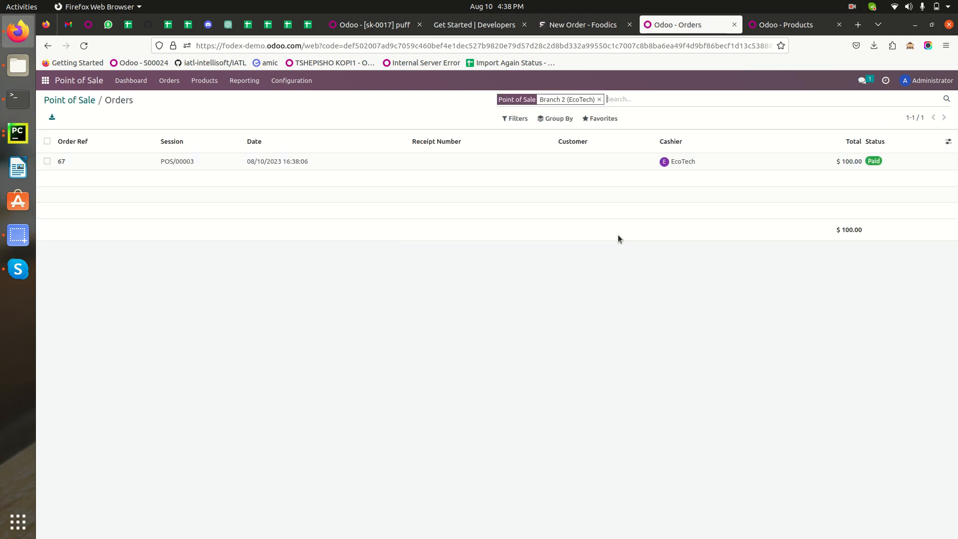
left_click(86, 165)
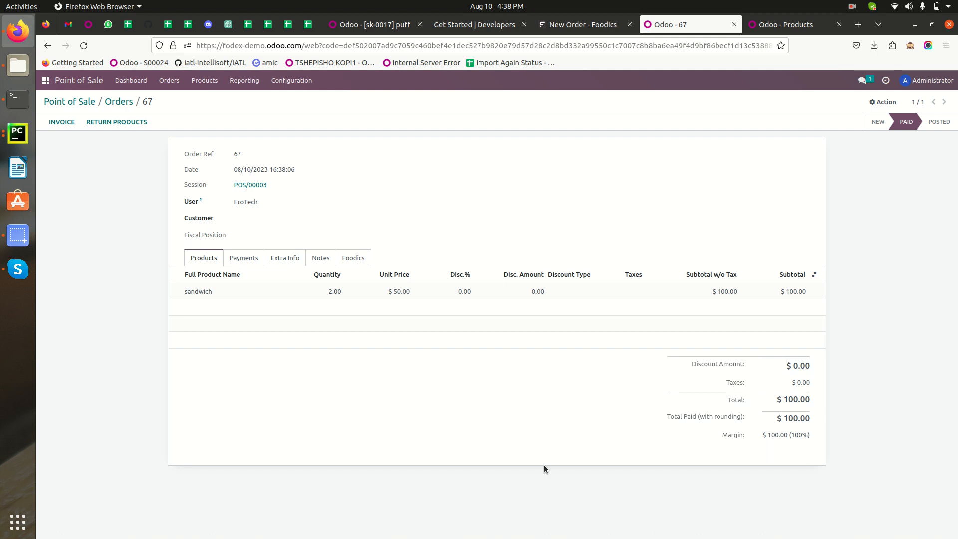
left_click(118, 102)
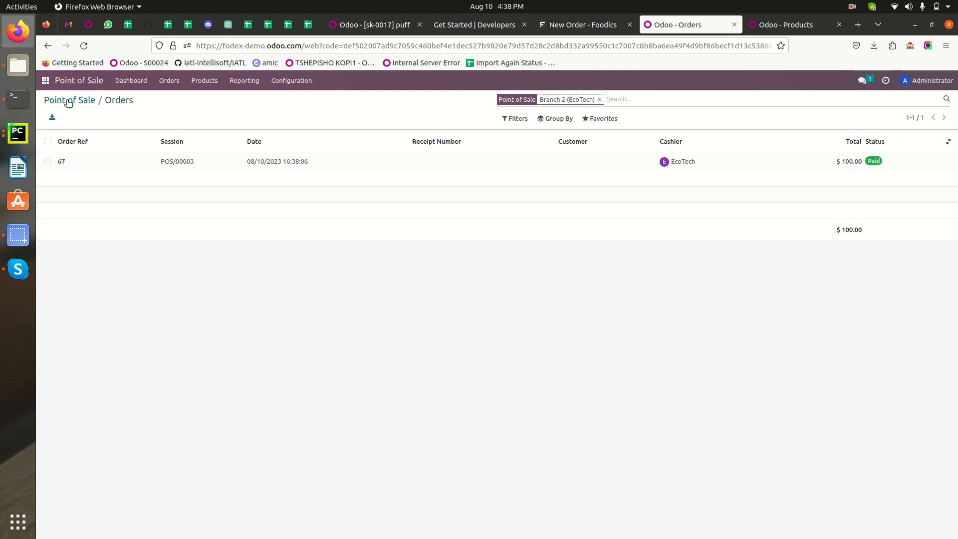
left_click(65, 101)
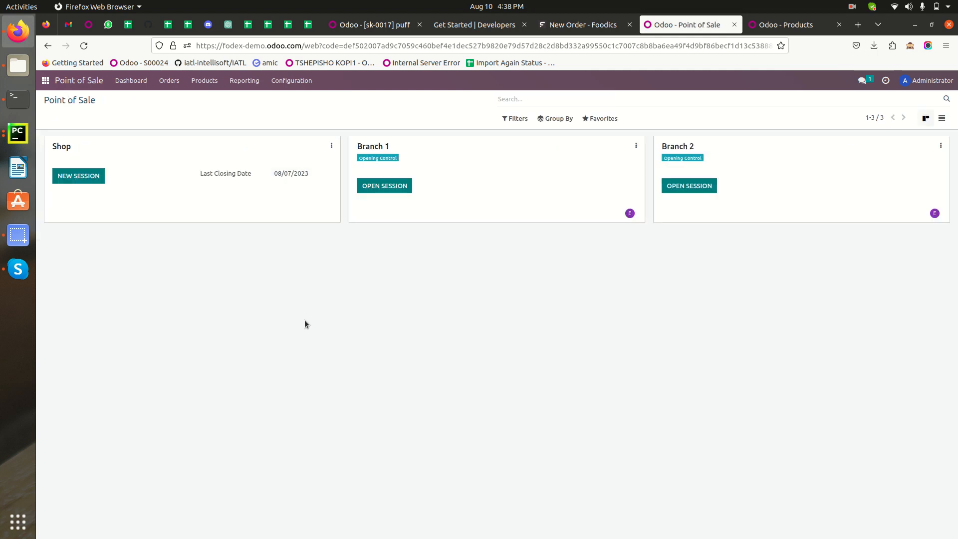